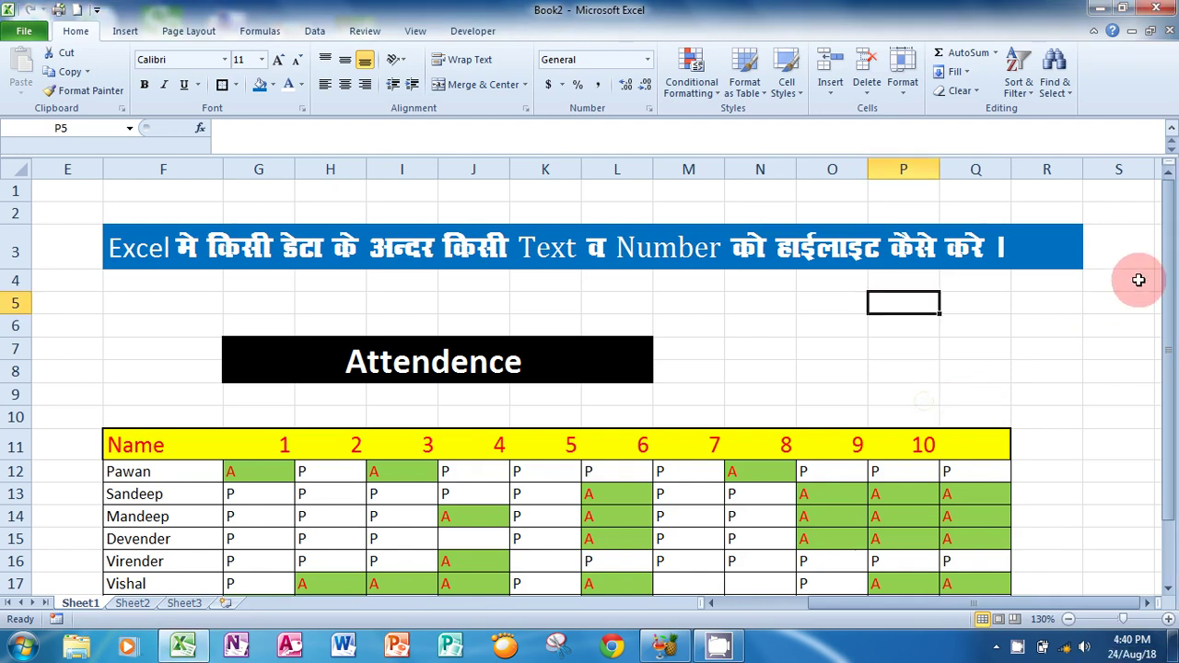
Step: Examine the attendance table's names and its highlighted A and plain P entries in rows 12 to 19
left_click_drag(1170, 279, 1170, 321)
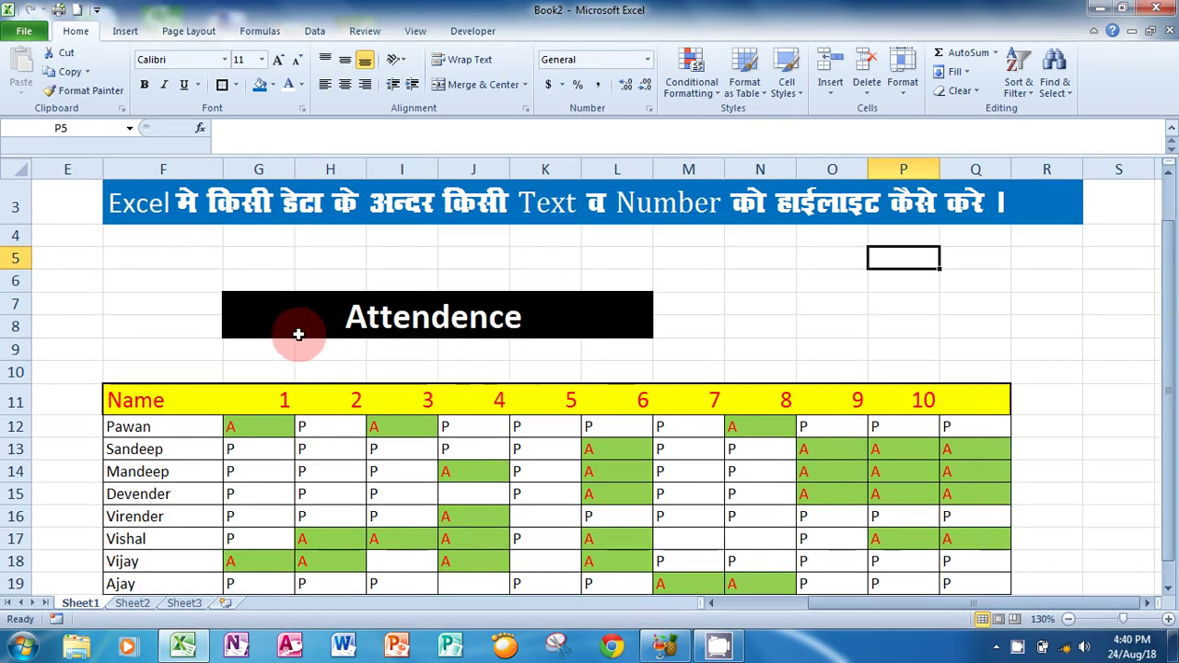
left_click_drag(150, 406, 150, 515)
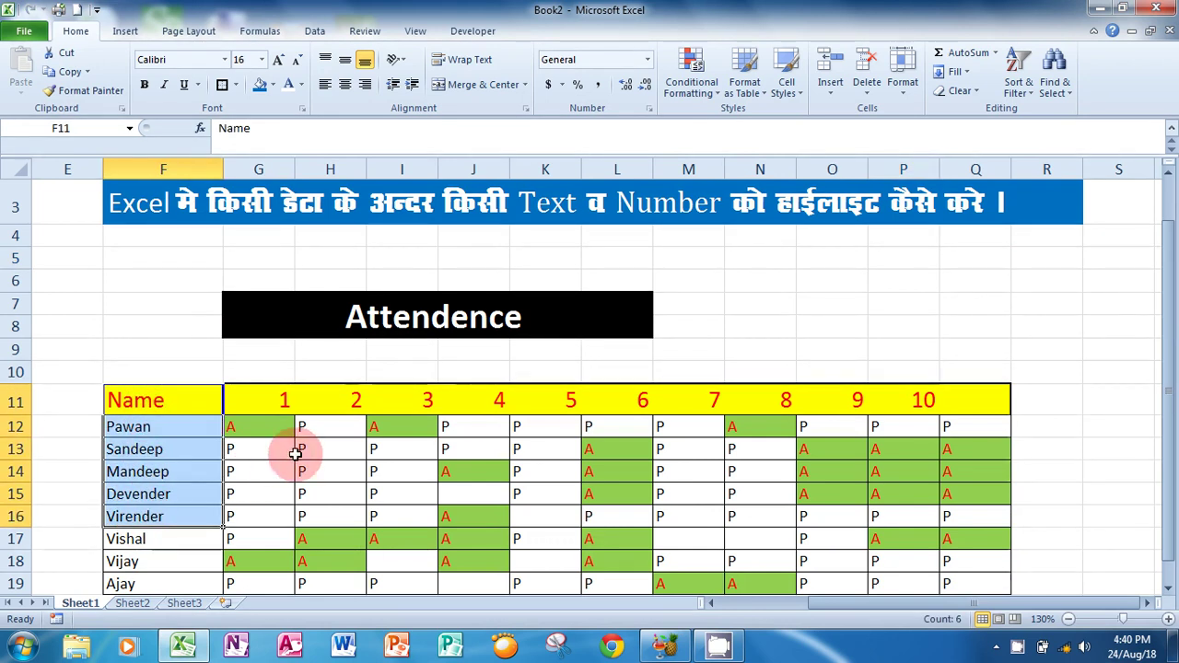
left_click(298, 448)
left_click(289, 431)
left_click_drag(289, 431, 948, 429)
left_click(256, 429)
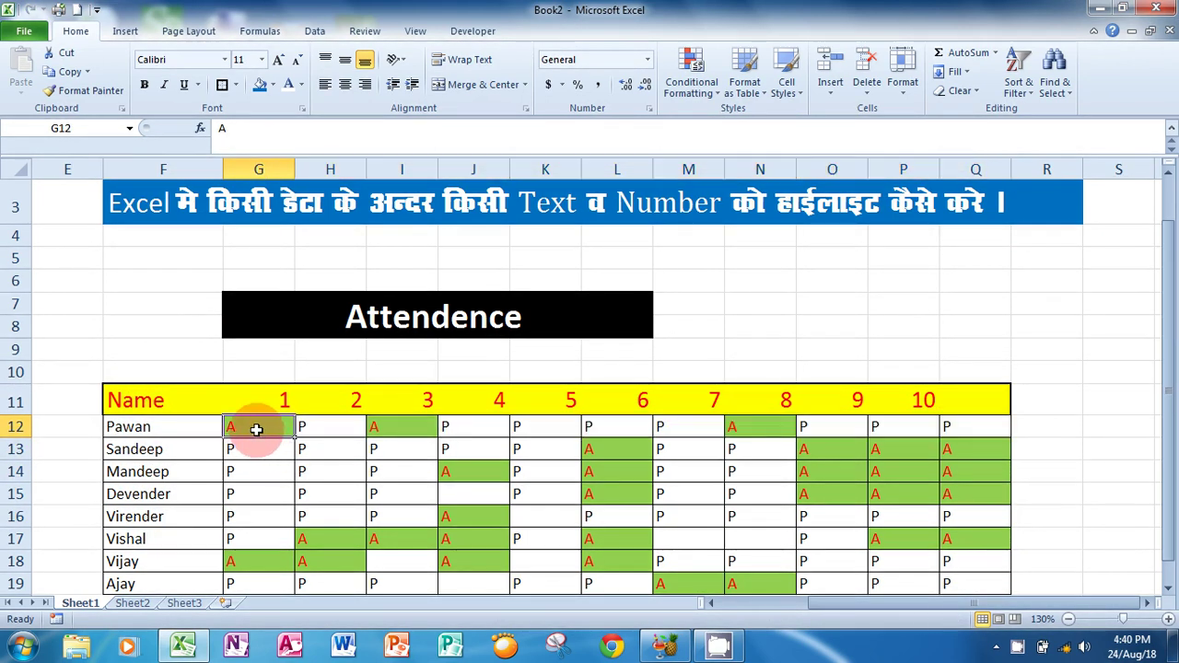
left_click(310, 425)
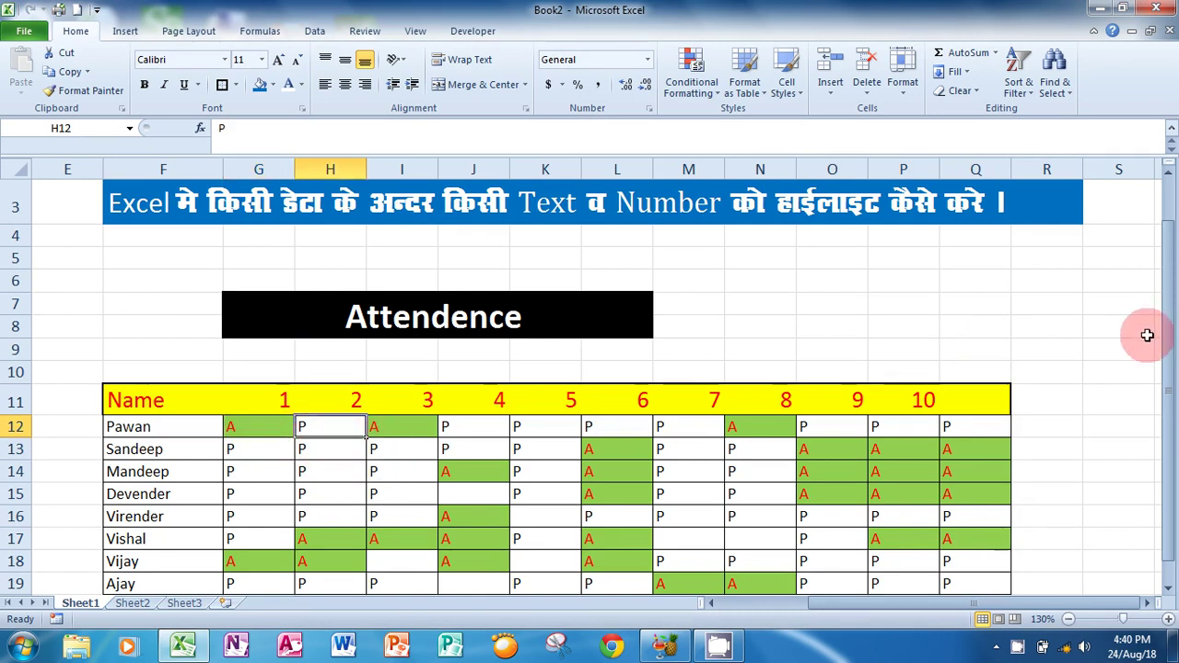
left_click_drag(1166, 336, 1163, 361)
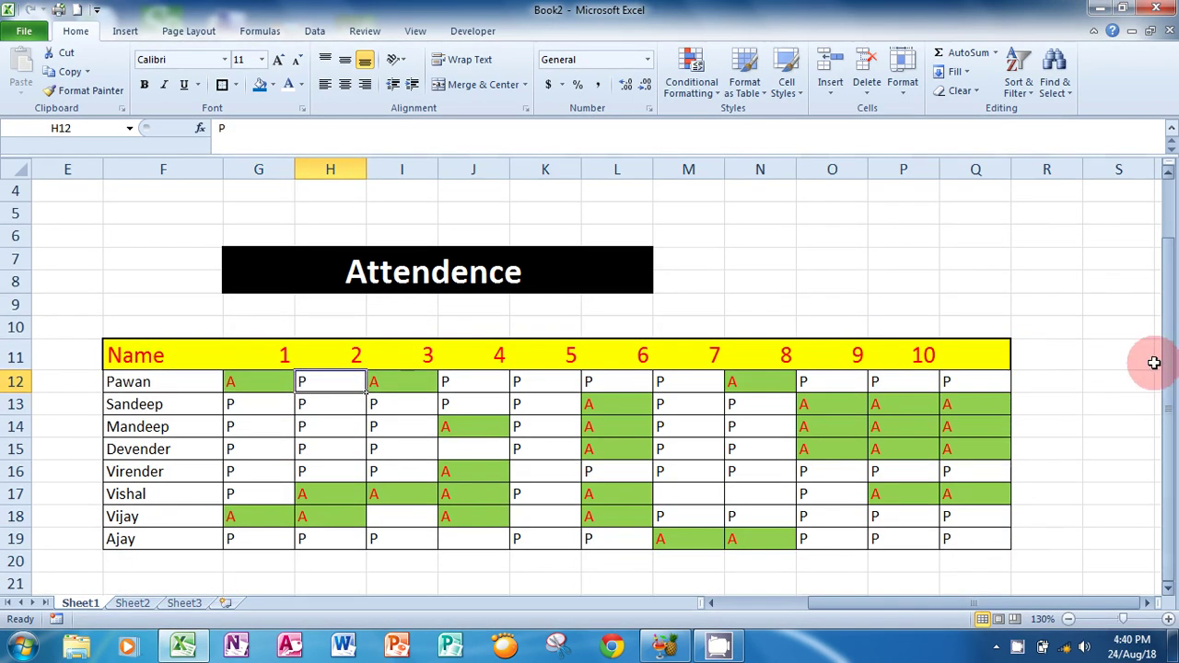
left_click_drag(259, 379, 974, 534)
left_click(829, 449)
left_click(592, 413)
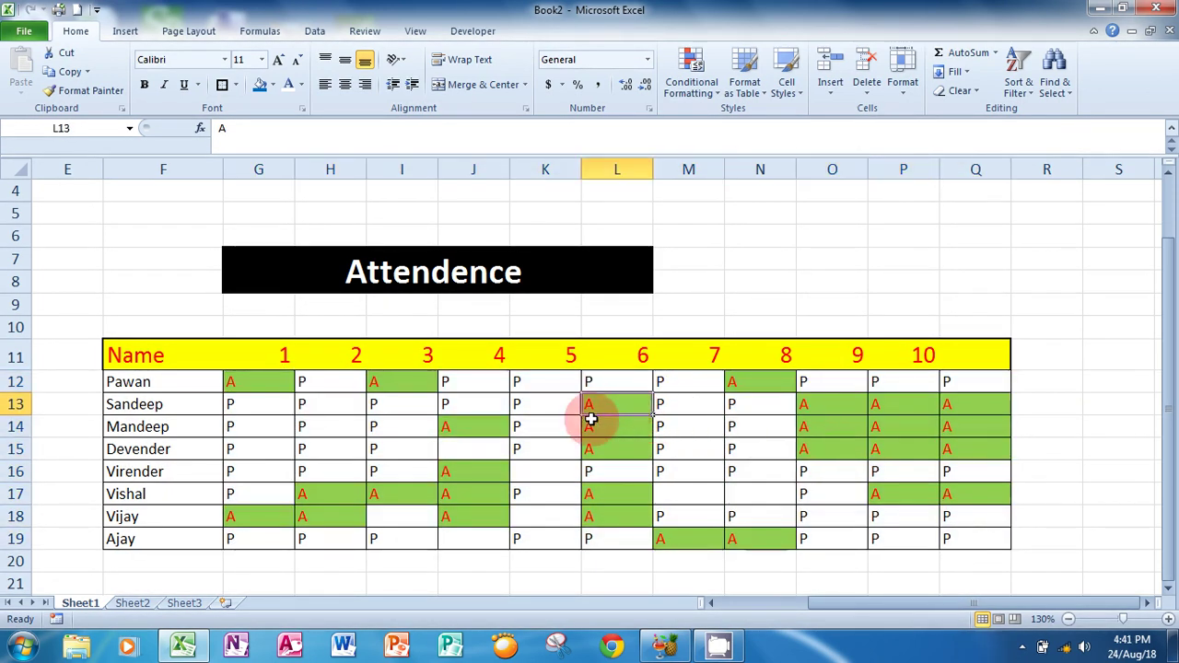
left_click(424, 387)
left_click(274, 387)
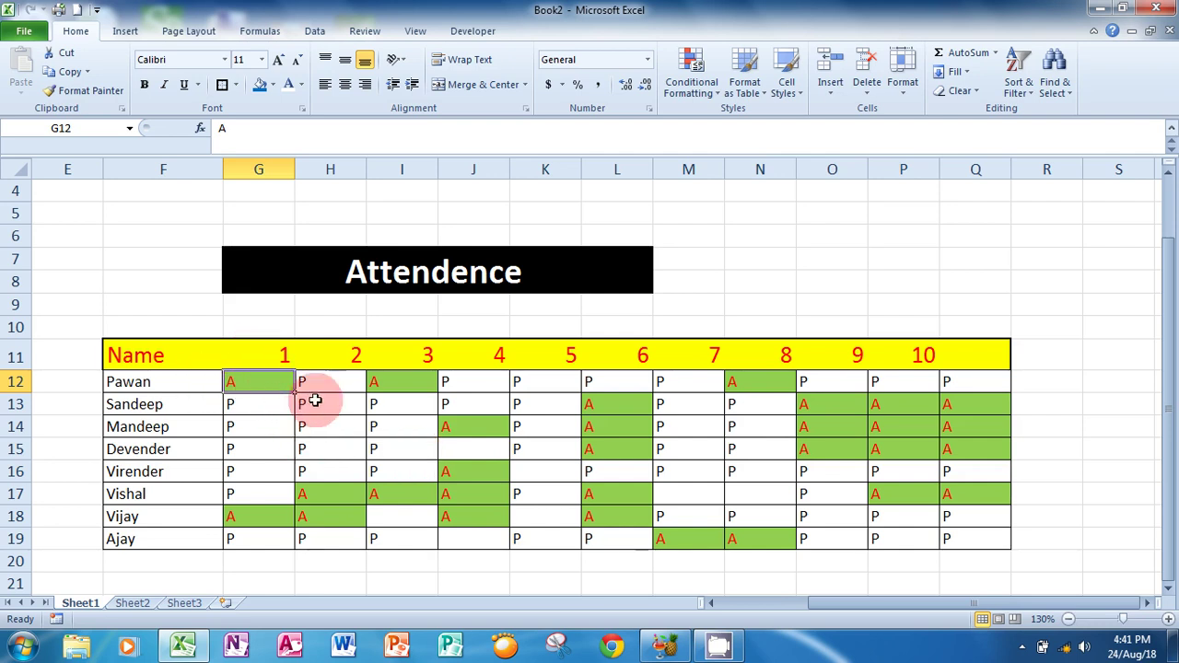
left_click(369, 429)
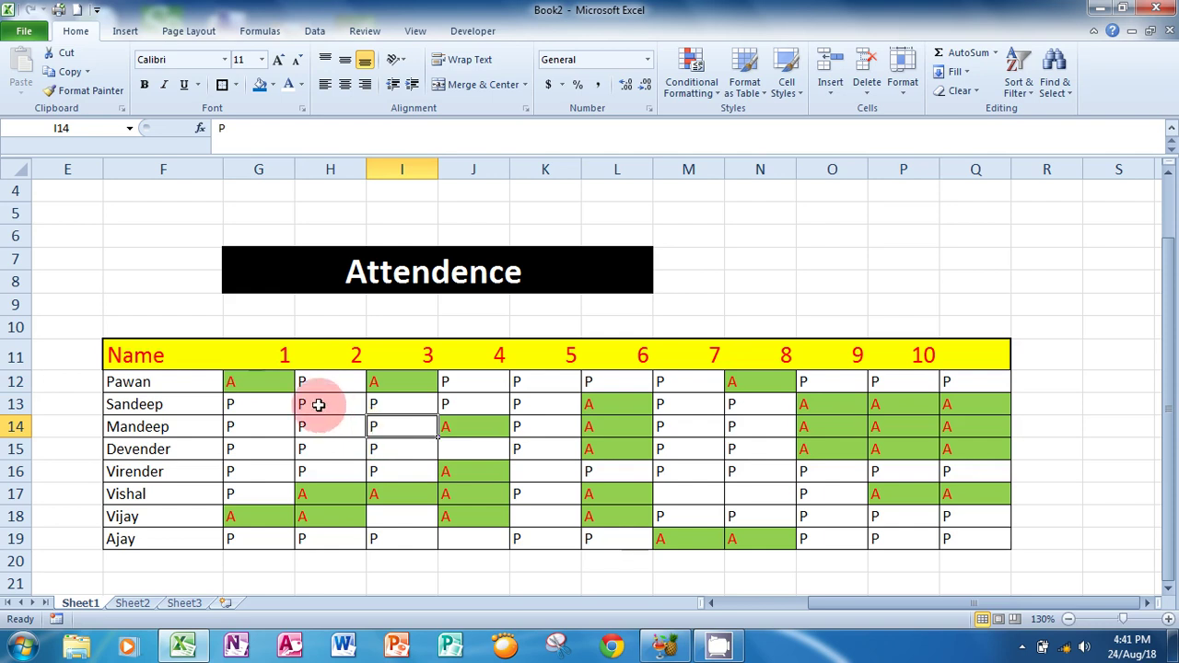
left_click(193, 388)
left_click_drag(194, 388, 173, 534)
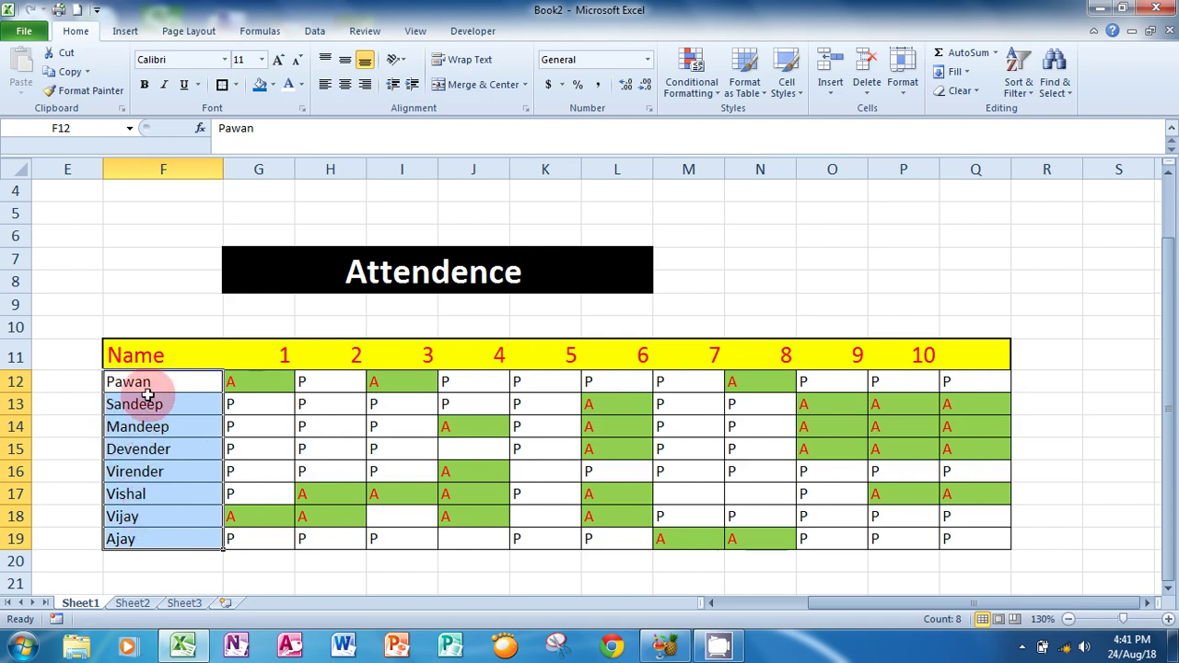
left_click(295, 476)
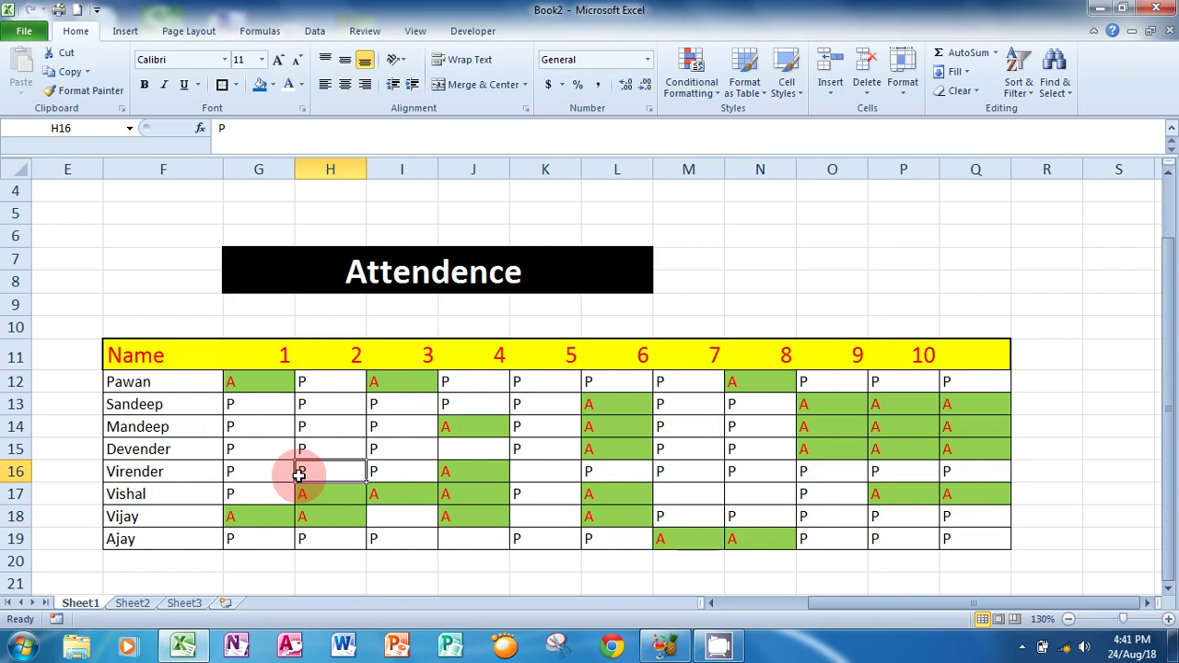
left_click(684, 402)
left_click(616, 418)
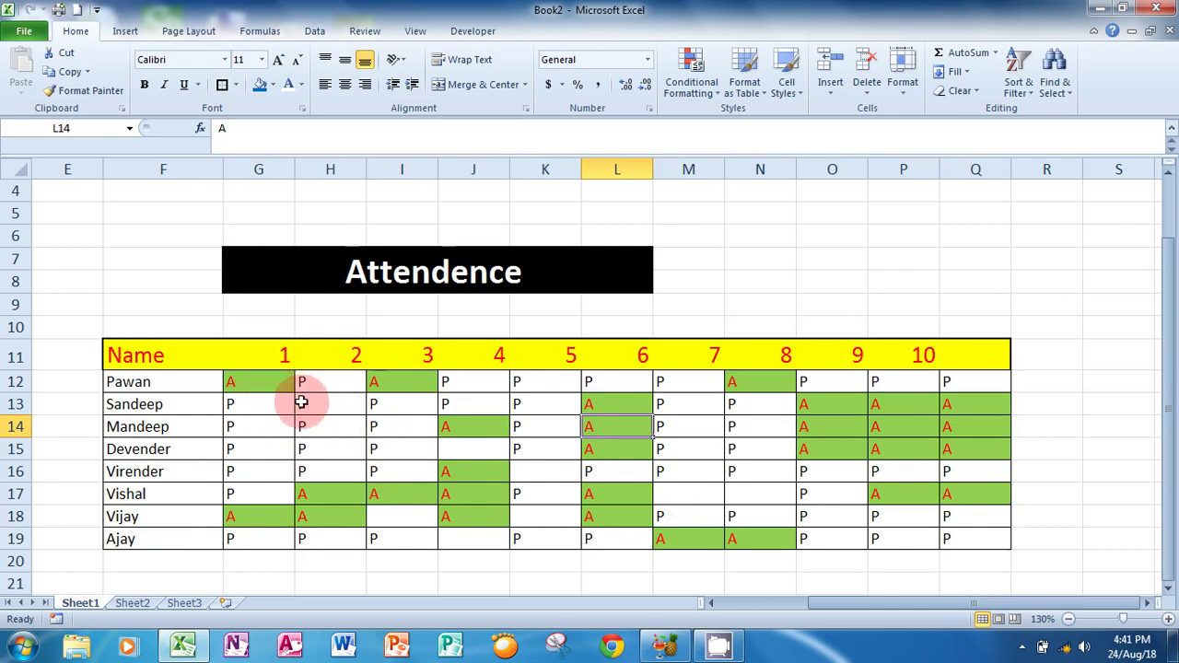
Step: Clear all conditional formatting rules from the entire sheet
left_click_drag(267, 381, 974, 536)
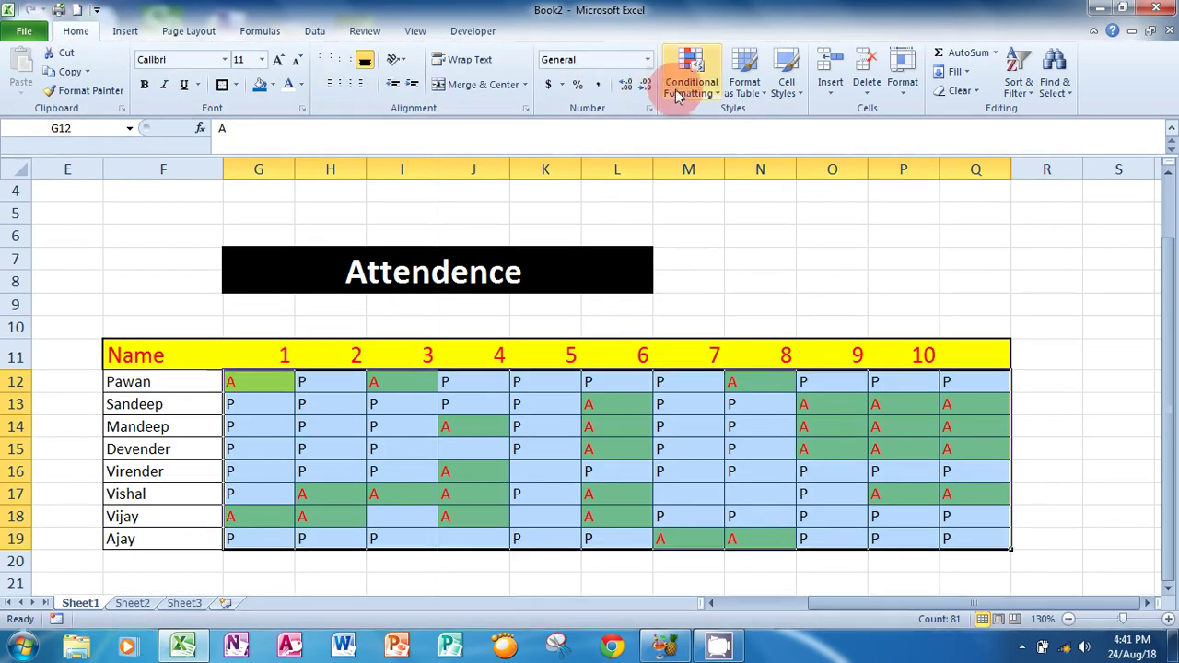
left_click(716, 94)
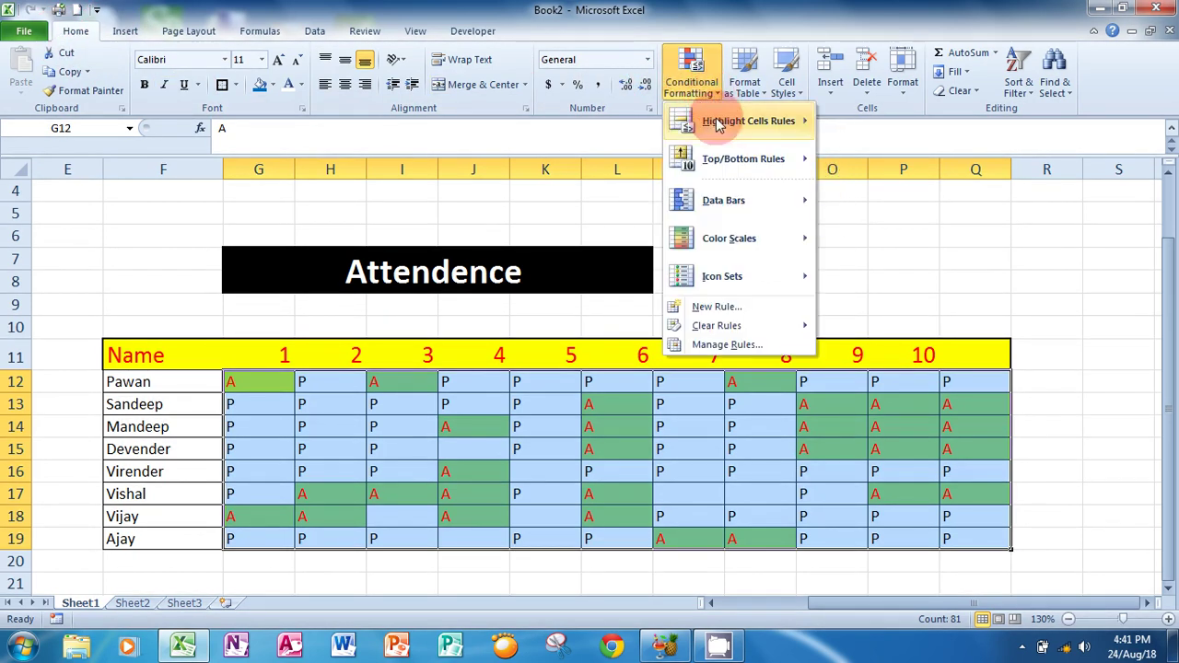
mouse_move(774, 327)
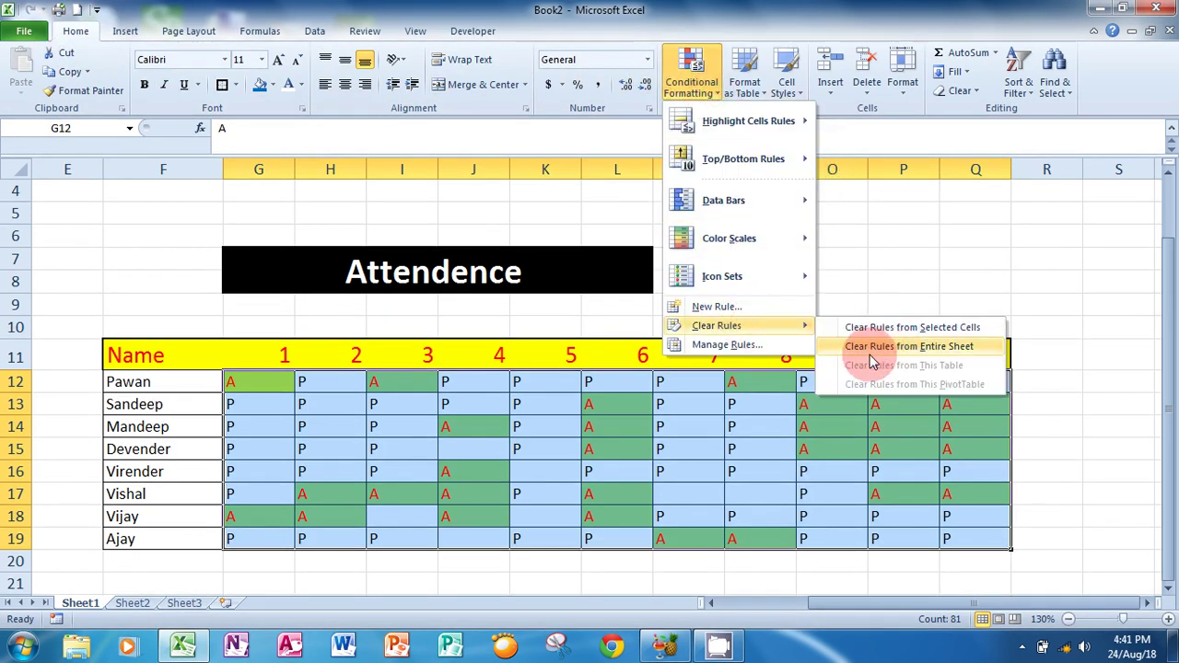
left_click(951, 348)
left_click(832, 511)
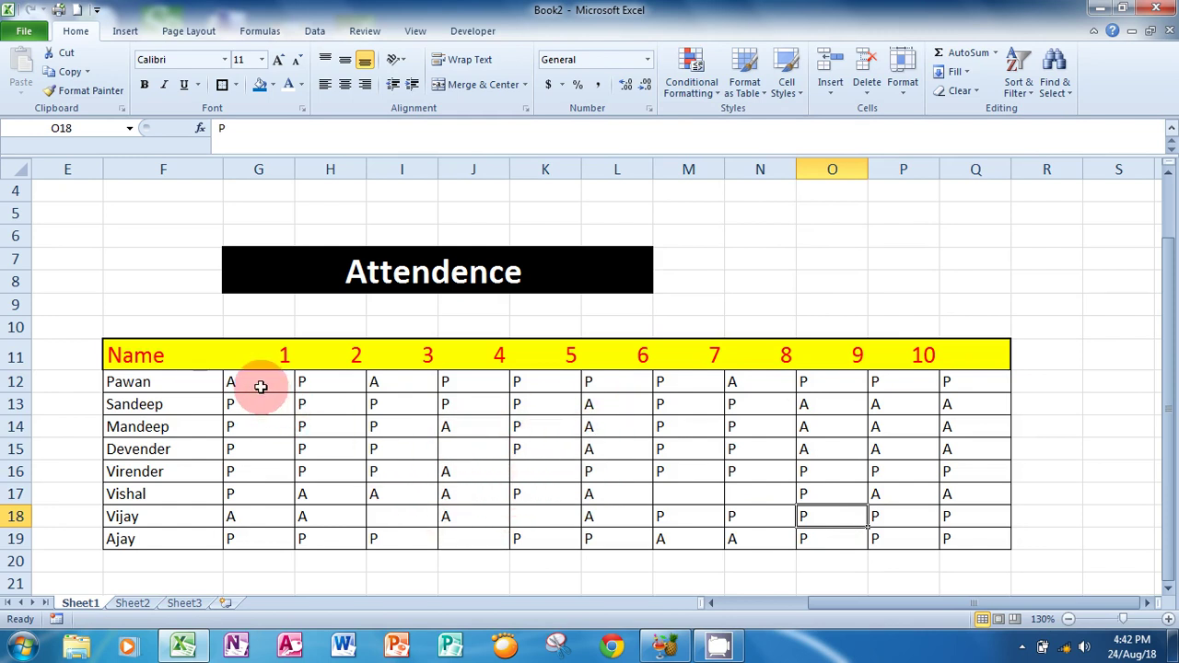
Step: Start a new conditional formatting rule for G12:Q19 with the rule type "Format only cells that contain"
left_click_drag(260, 385, 958, 534)
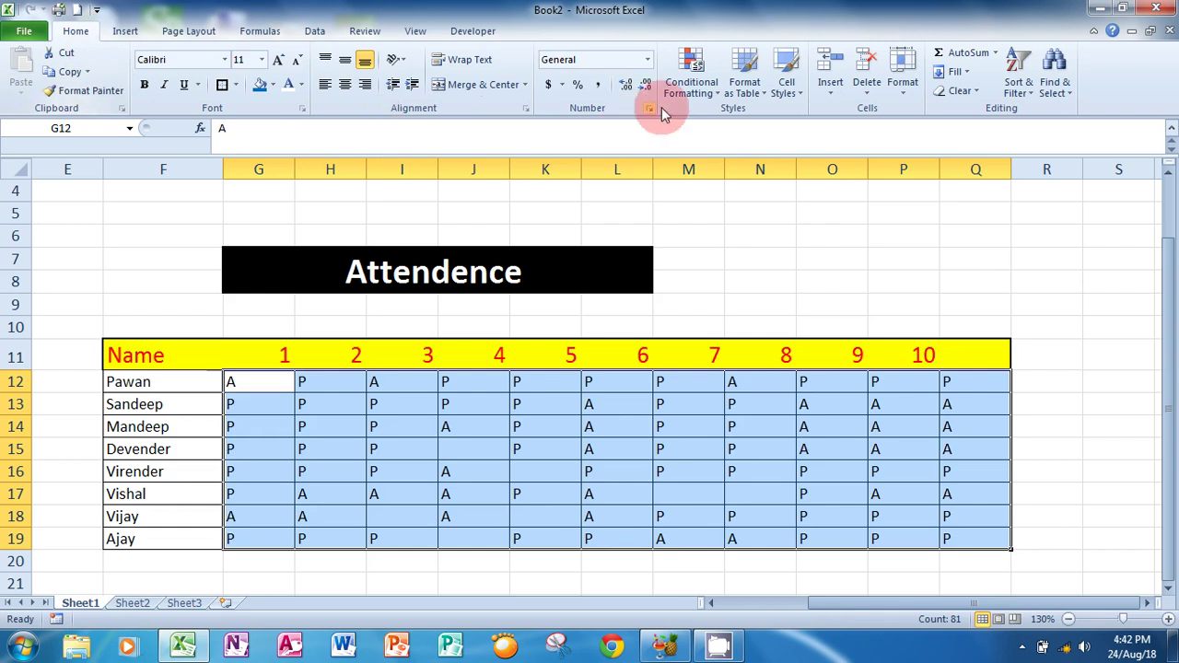
left_click(719, 96)
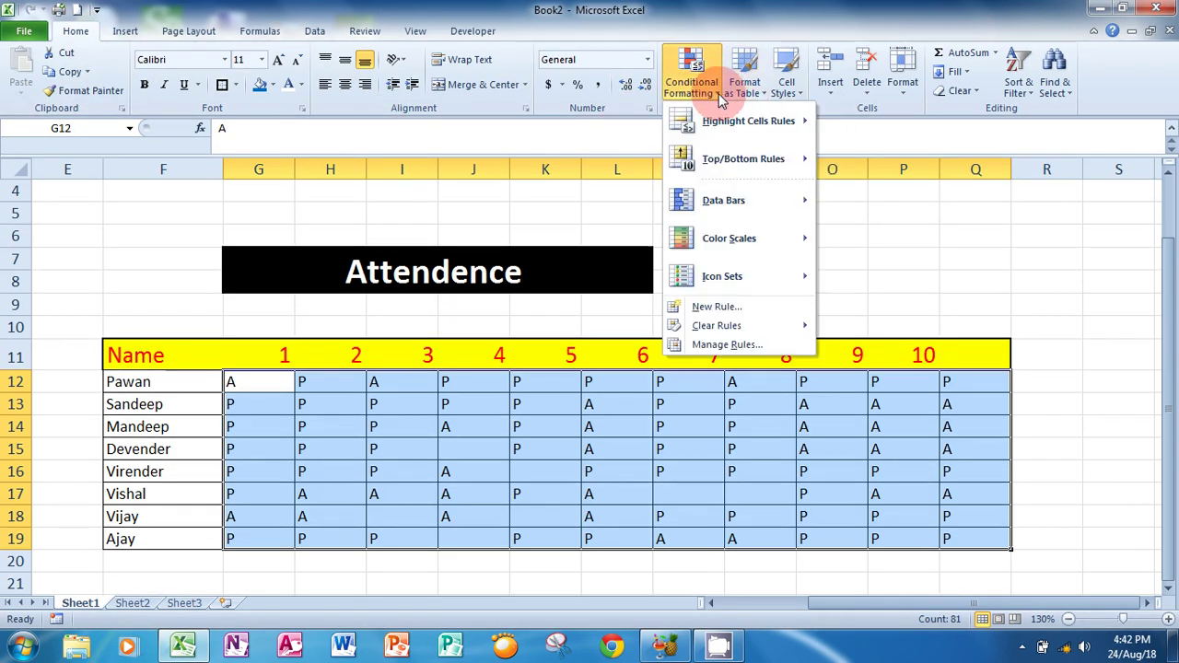
left_click(736, 308)
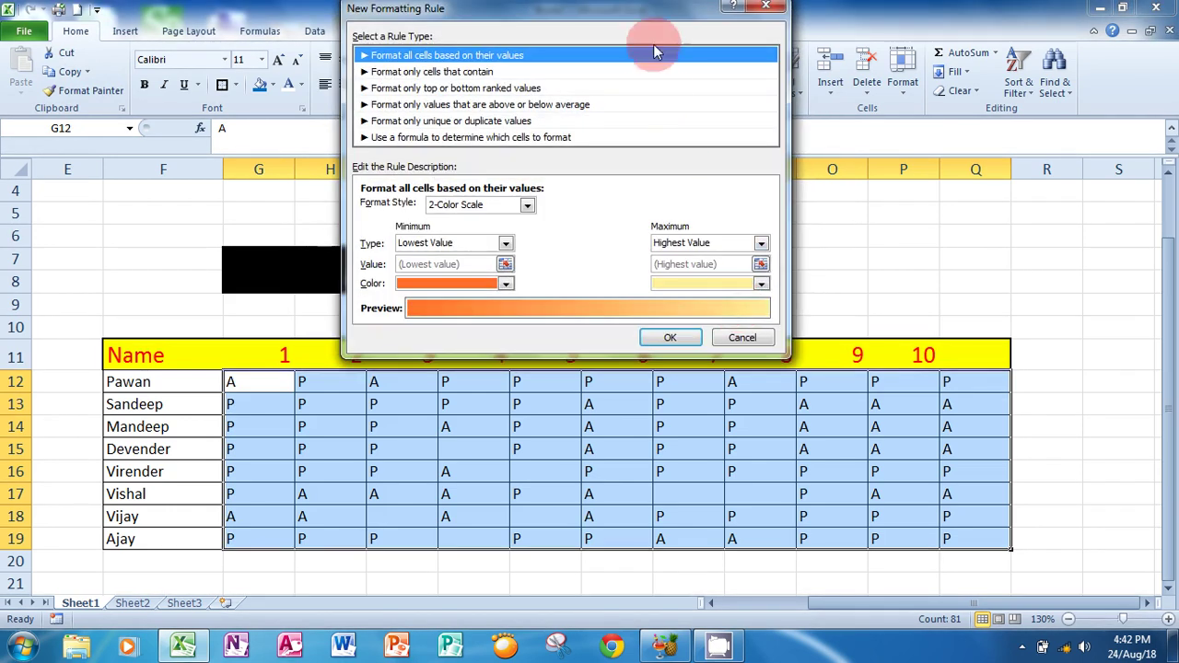
left_click_drag(660, 8, 755, 37)
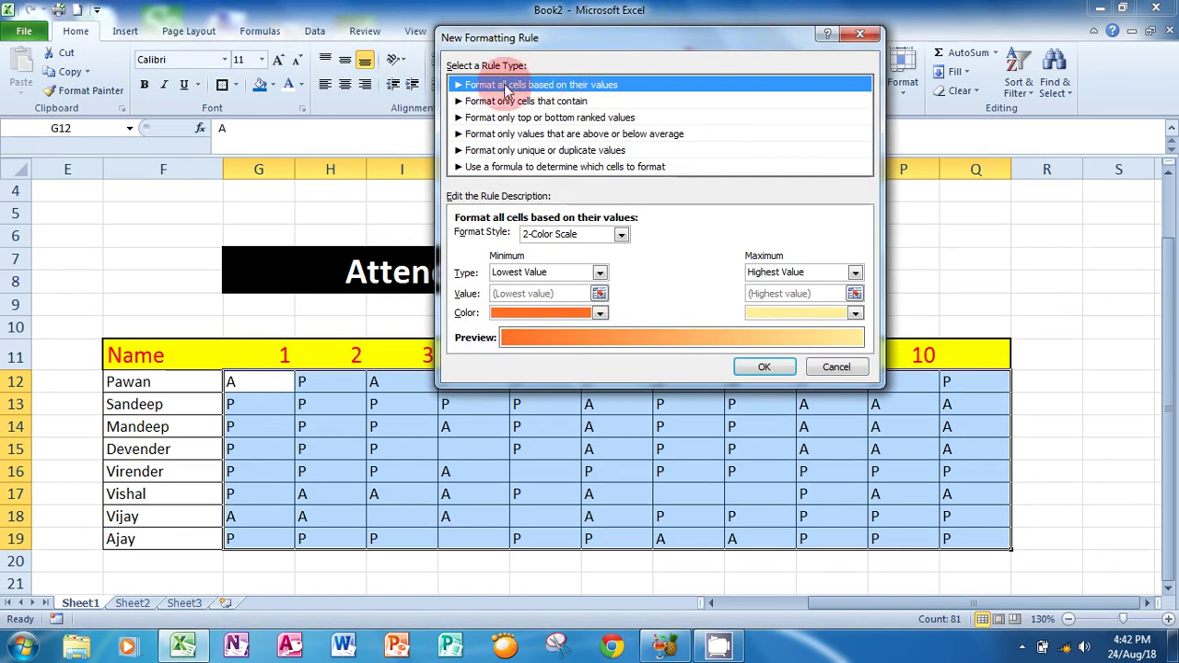
left_click(583, 102)
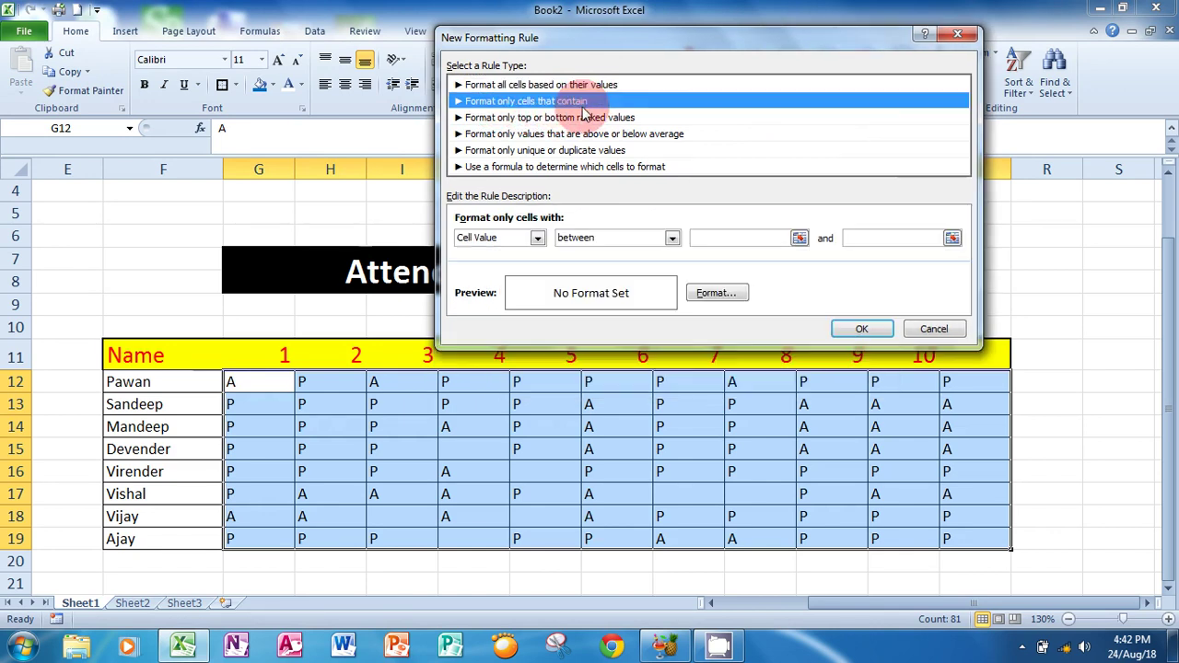
left_click_drag(682, 36, 732, 43)
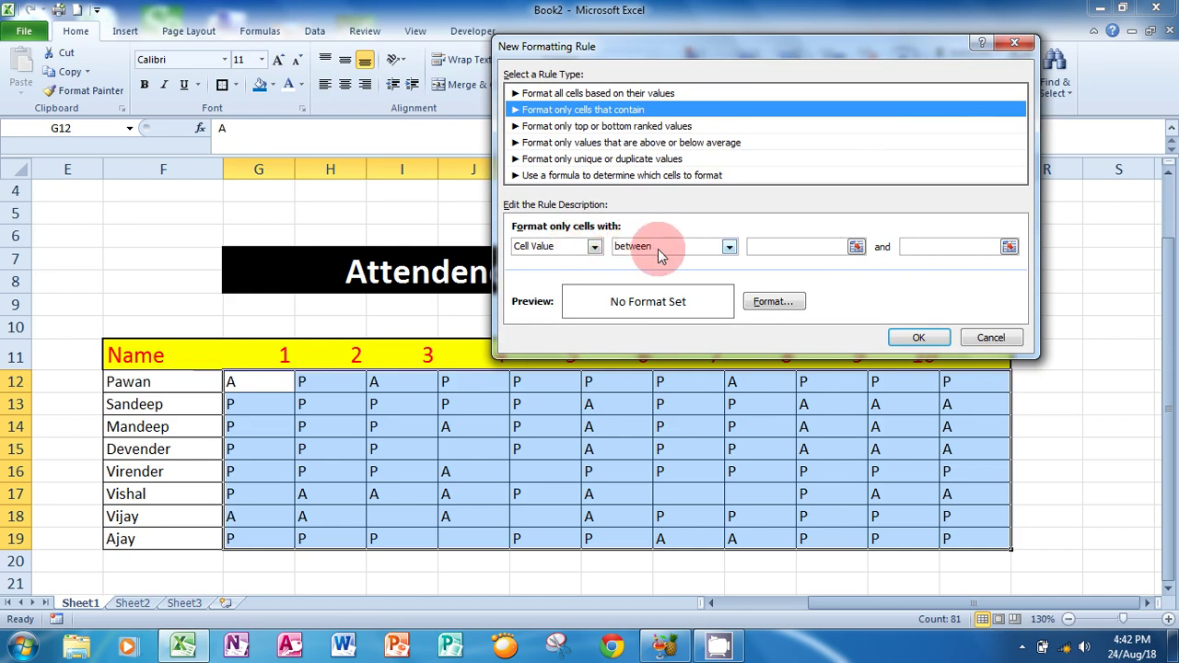
Step: Set the rule's condition to cell values between A and A
left_click(728, 247)
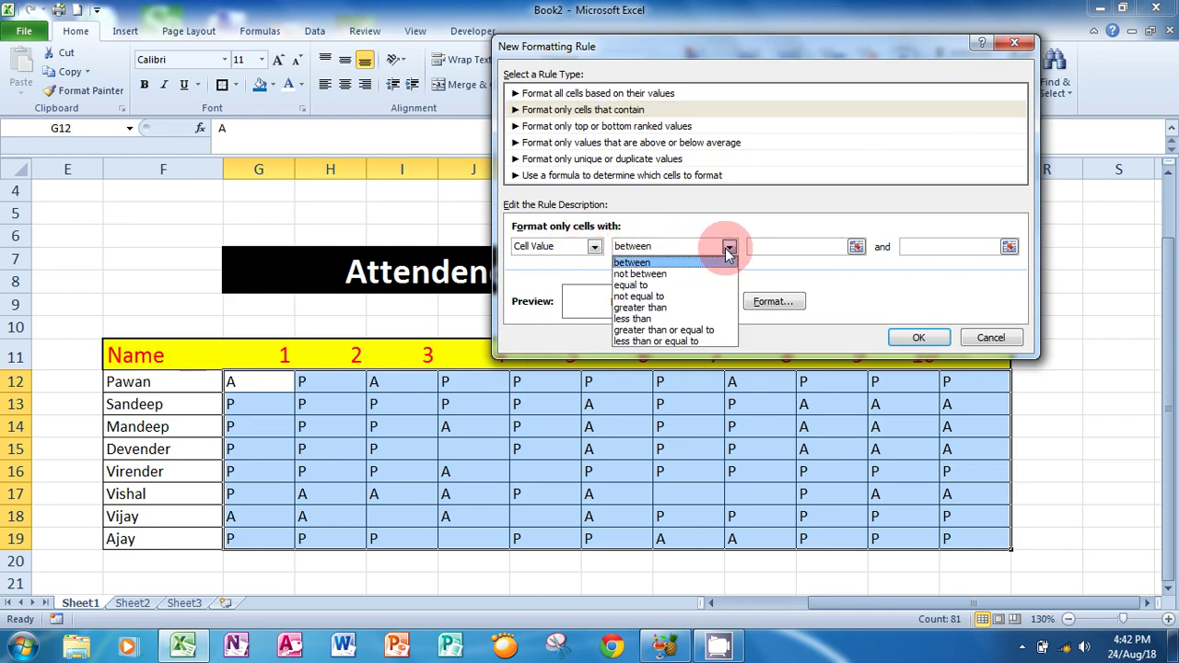
left_click(693, 254)
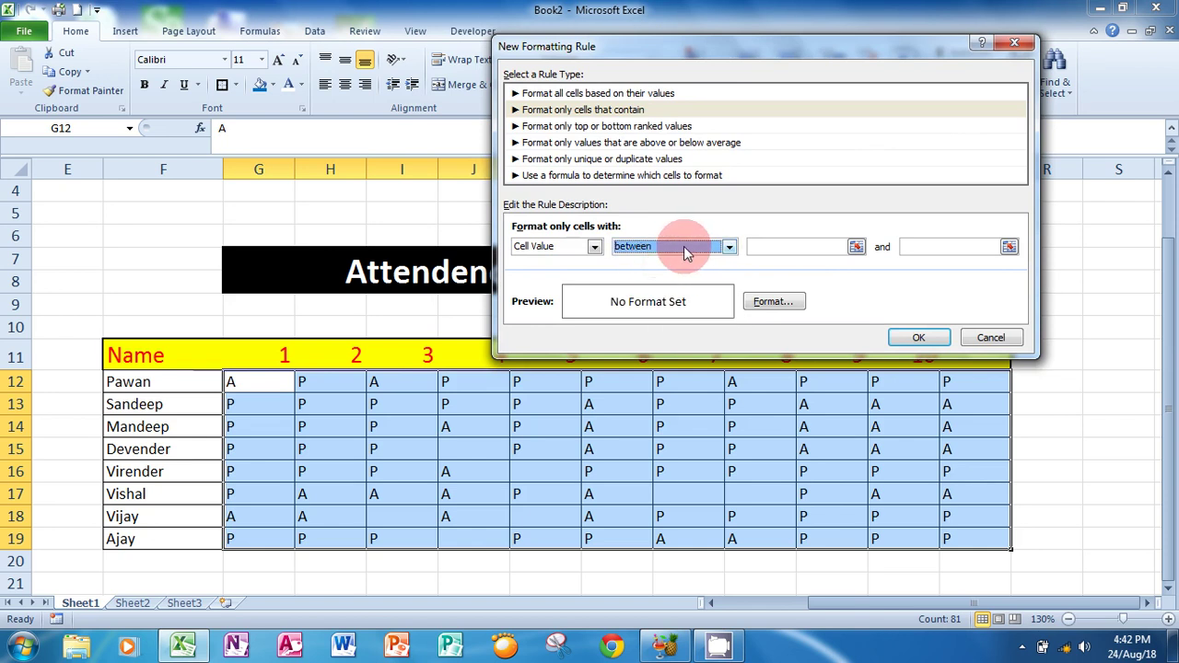
left_click(754, 248)
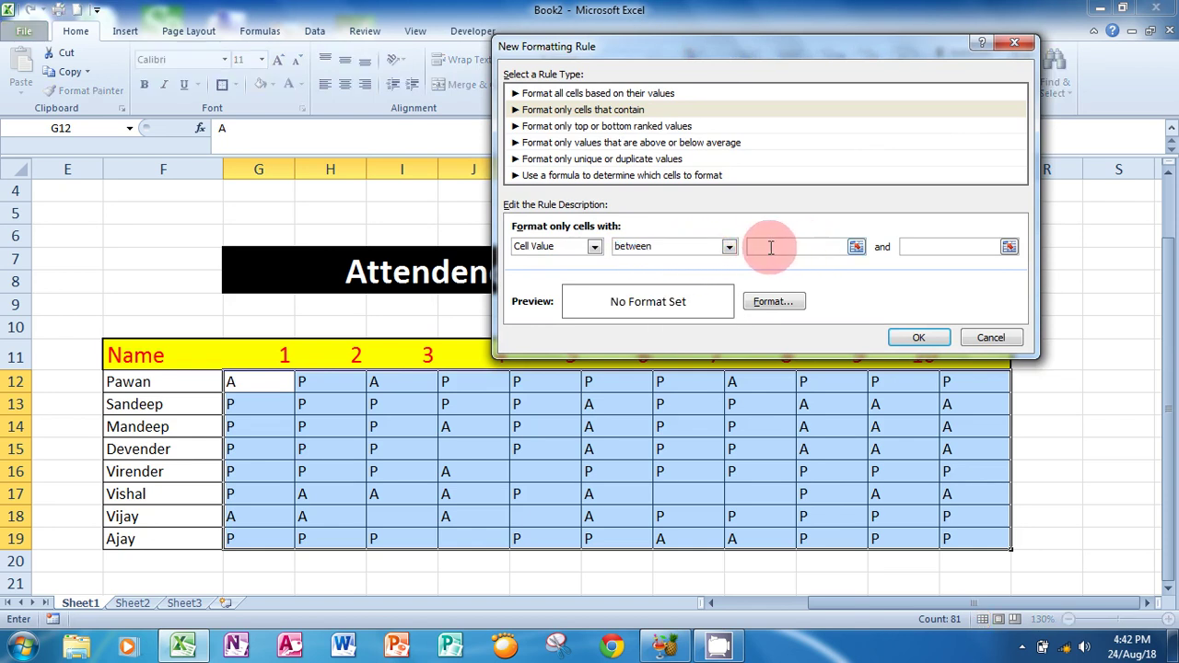
left_click_drag(791, 48, 804, 63)
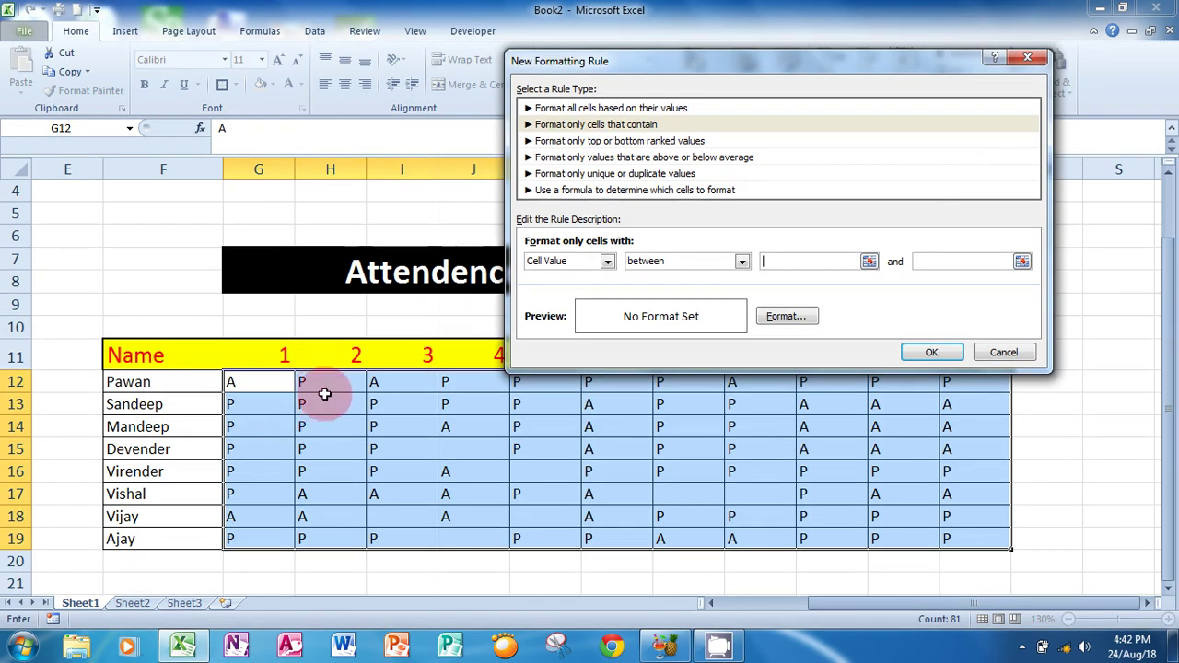
left_click(785, 261)
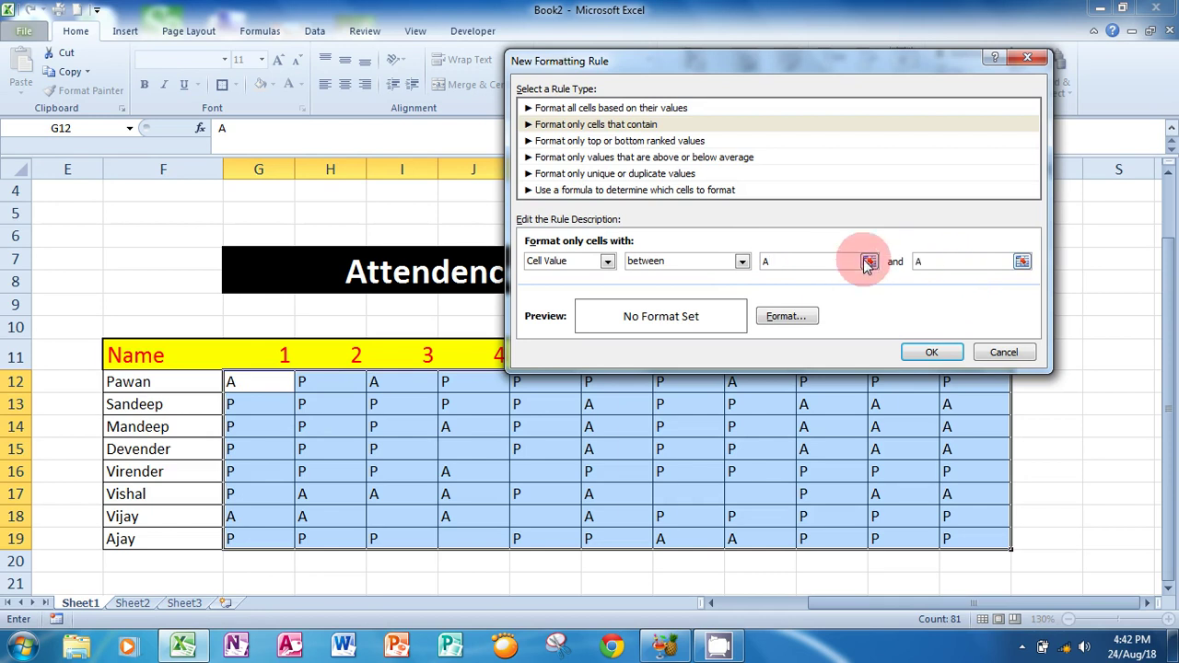
Step: Set the rule's font color to standard red in its cell format
left_click(785, 316)
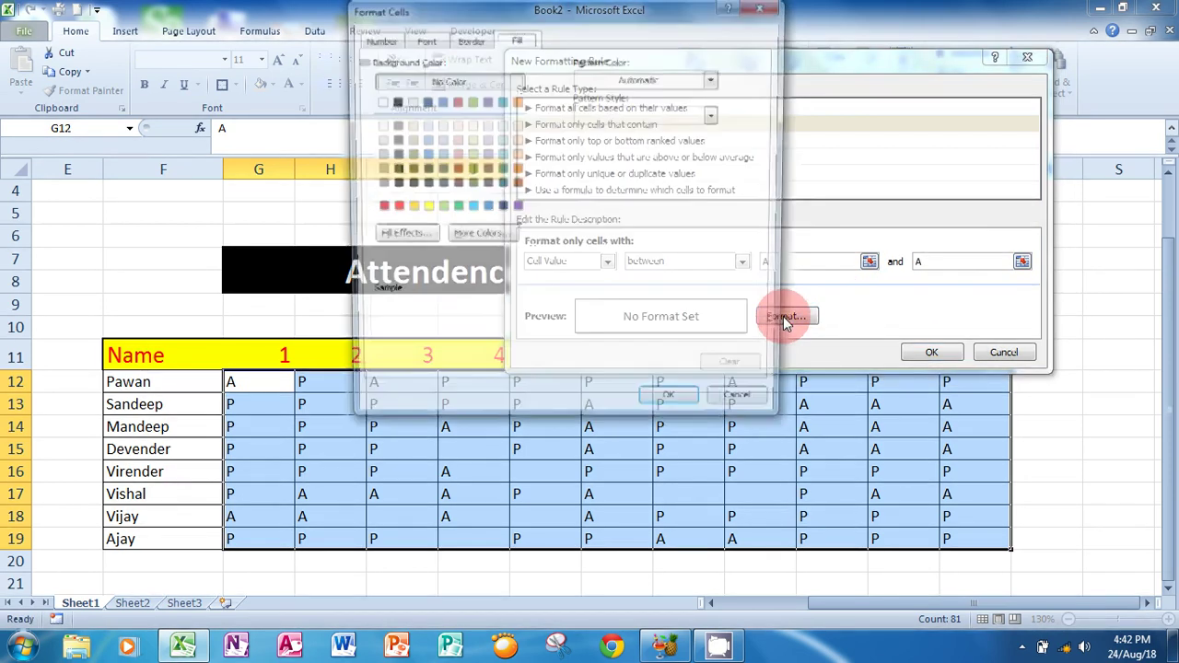
left_click_drag(650, 14, 737, 33)
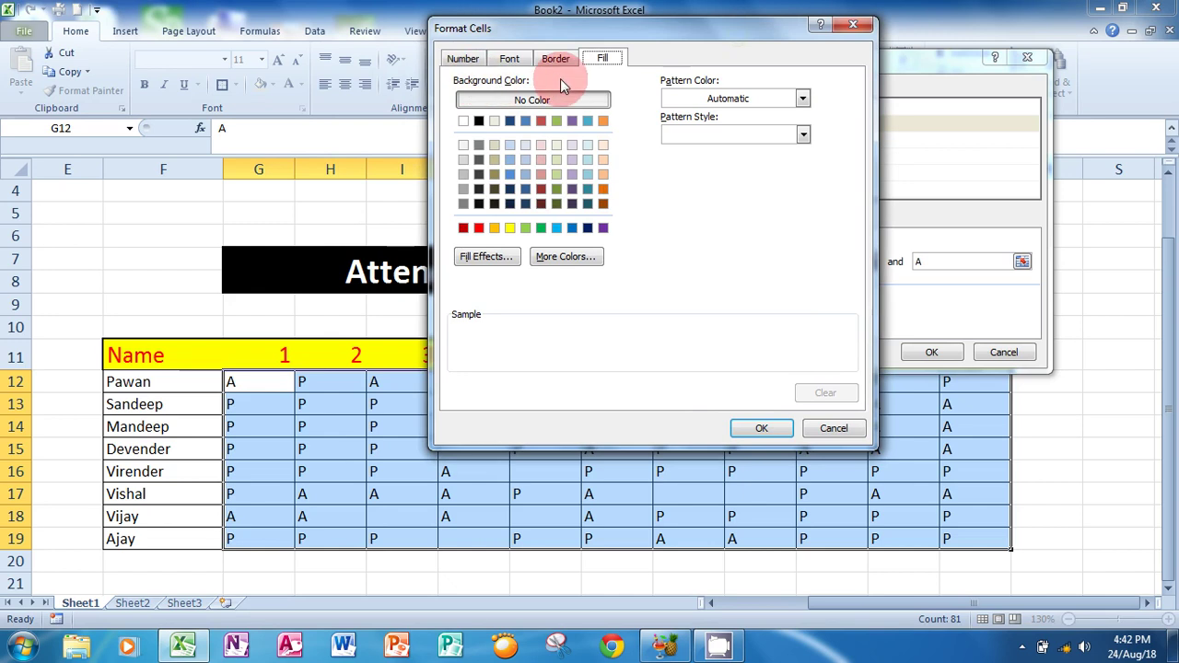
left_click_drag(616, 36, 656, 42)
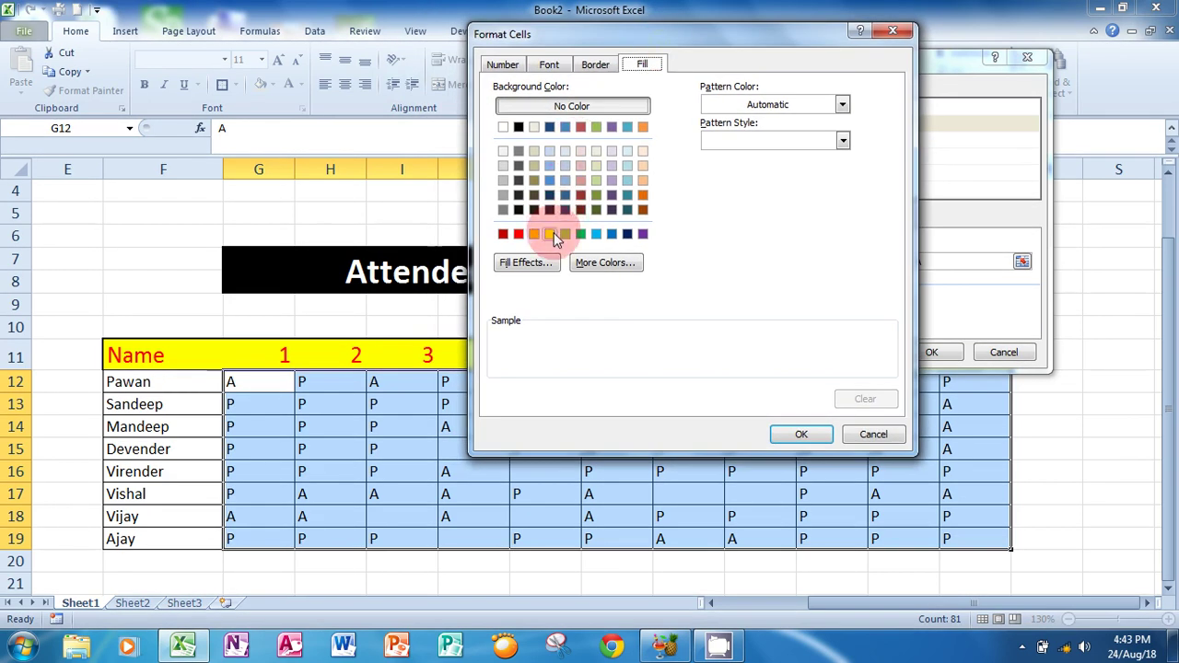
left_click(549, 65)
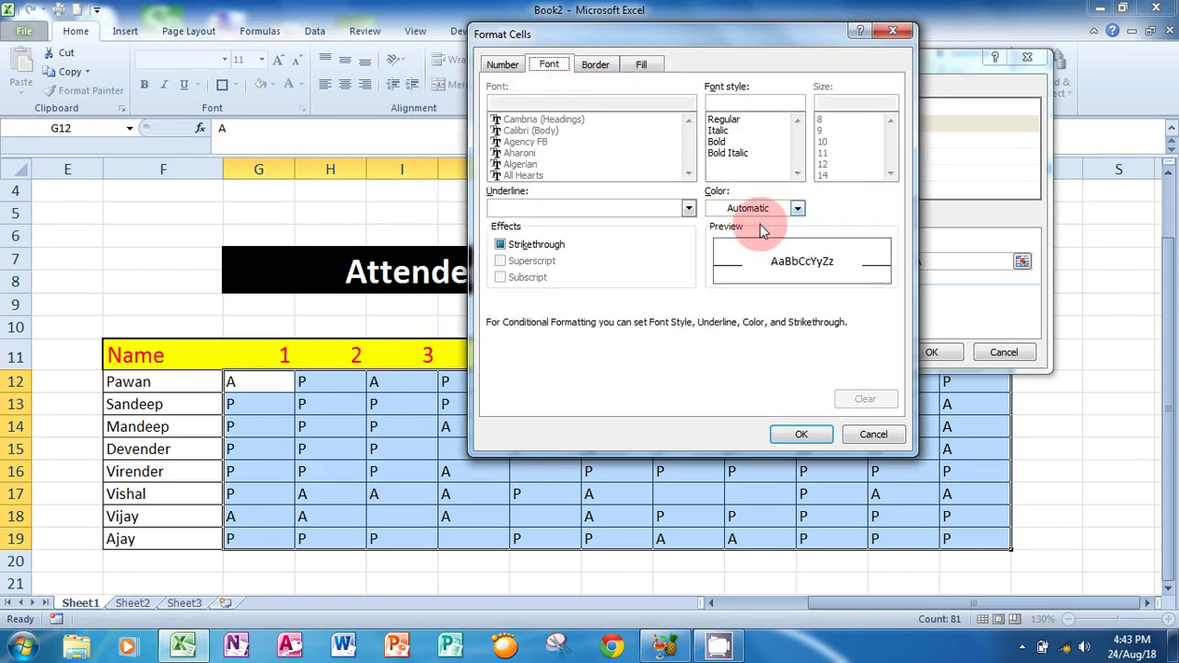
left_click(765, 210)
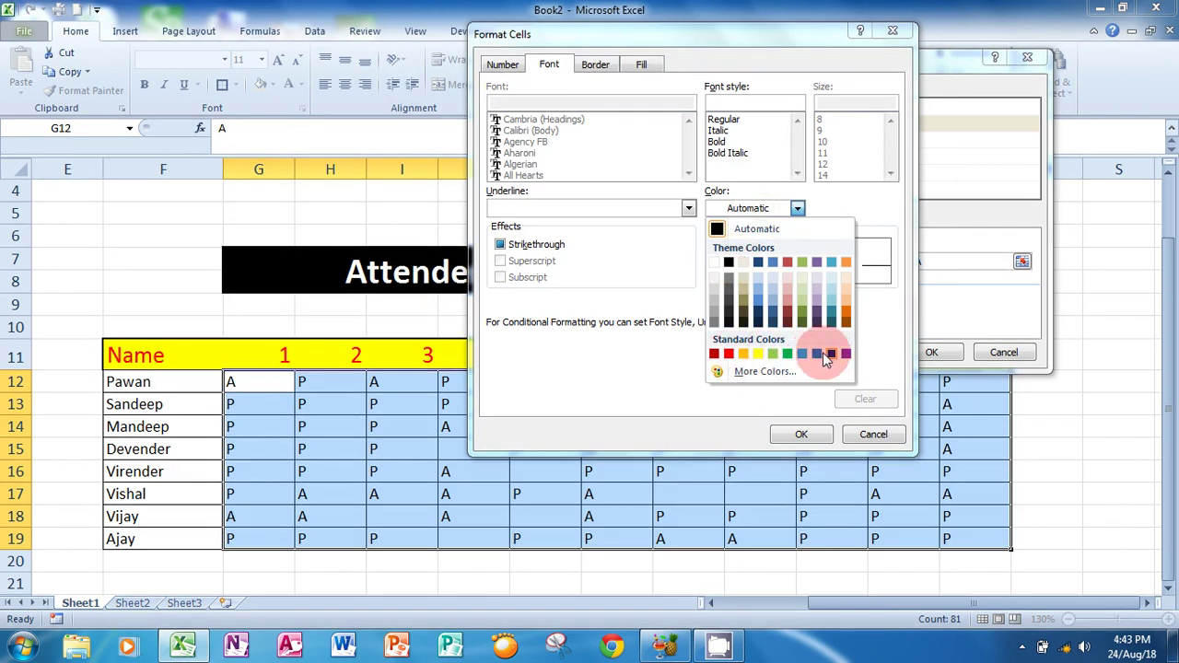
left_click(734, 356)
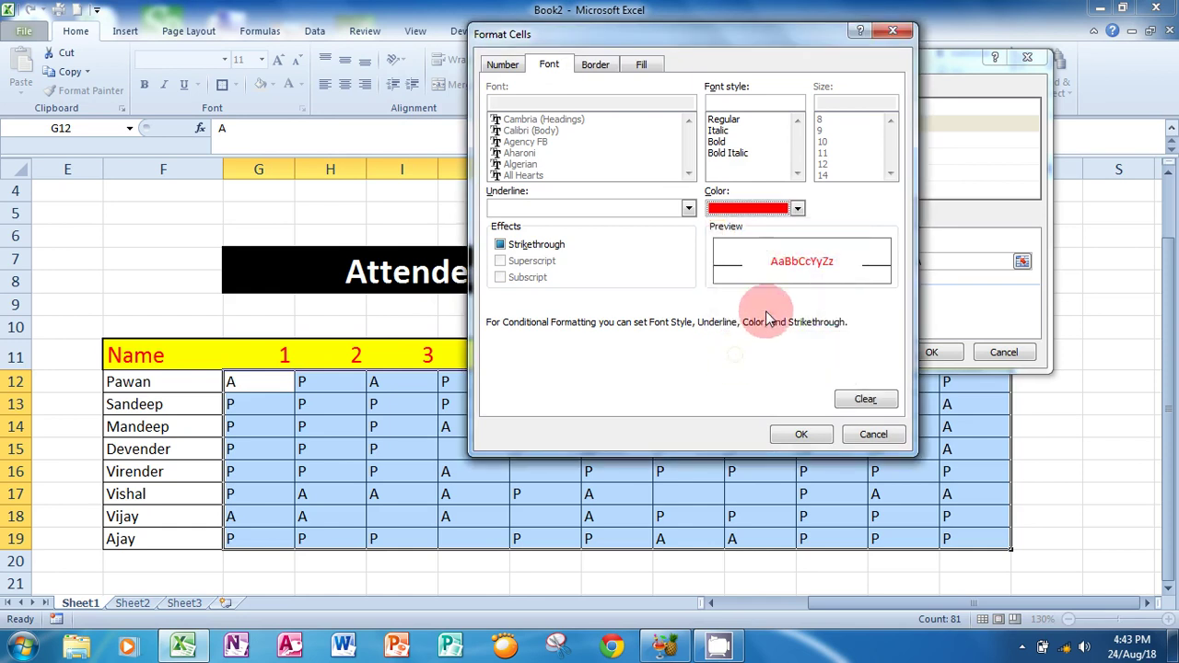
Step: Try yellow and dark blue as the rule's background fill, and settle on standard red
left_click(636, 67)
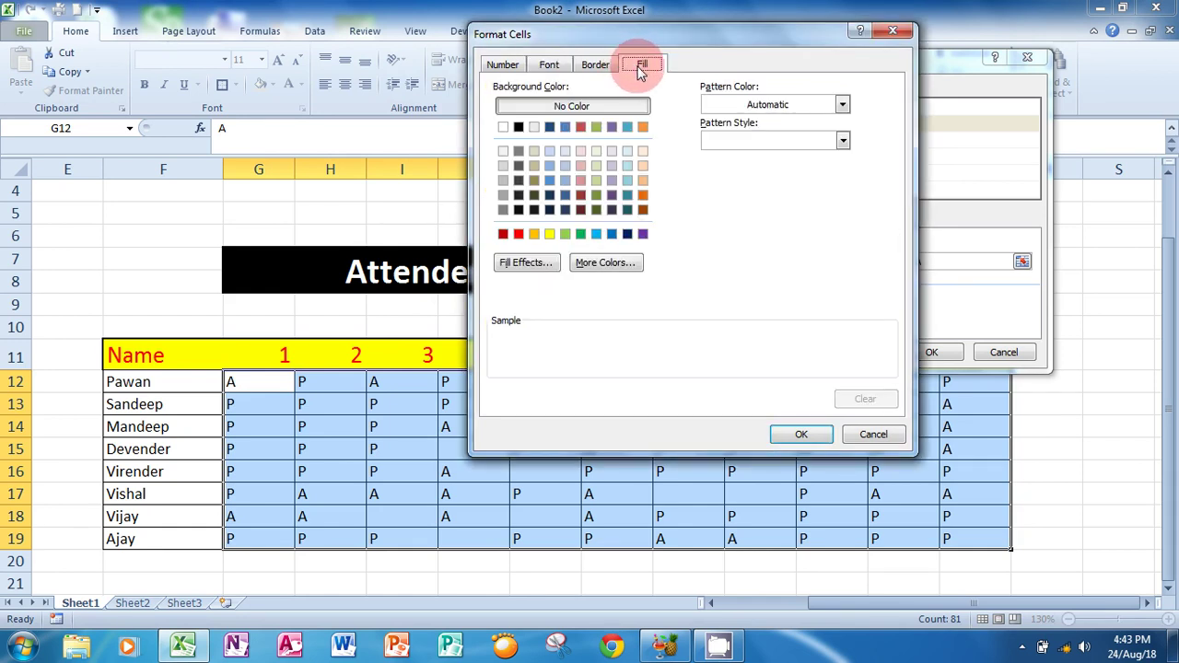
left_click(550, 234)
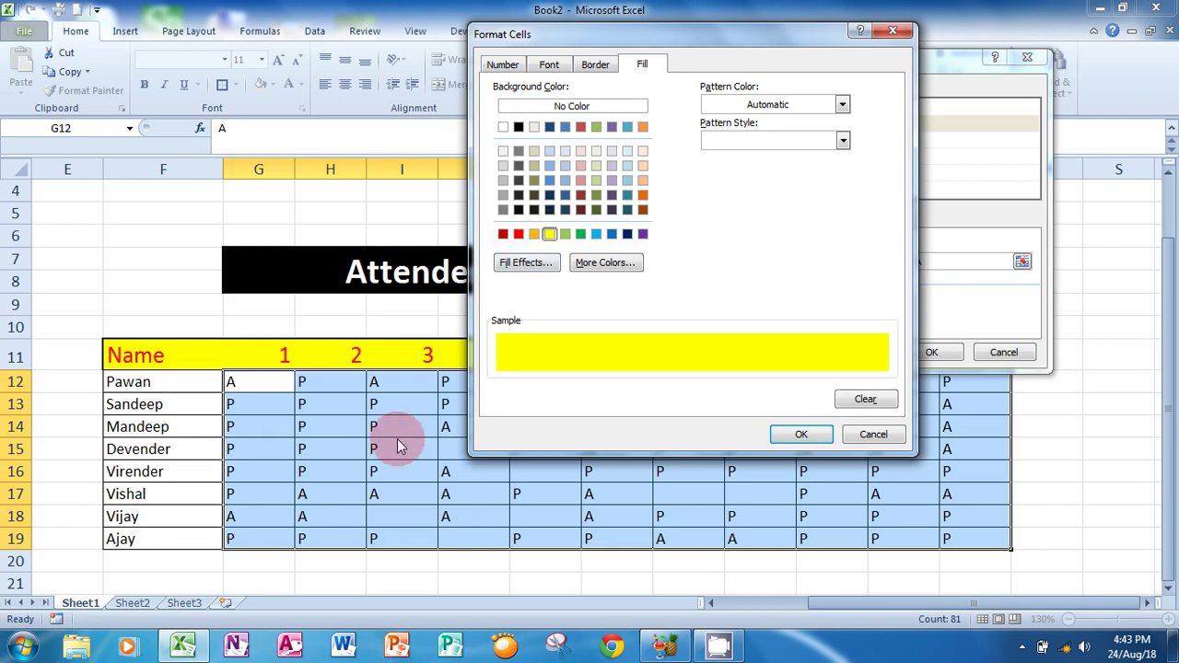
left_click(626, 234)
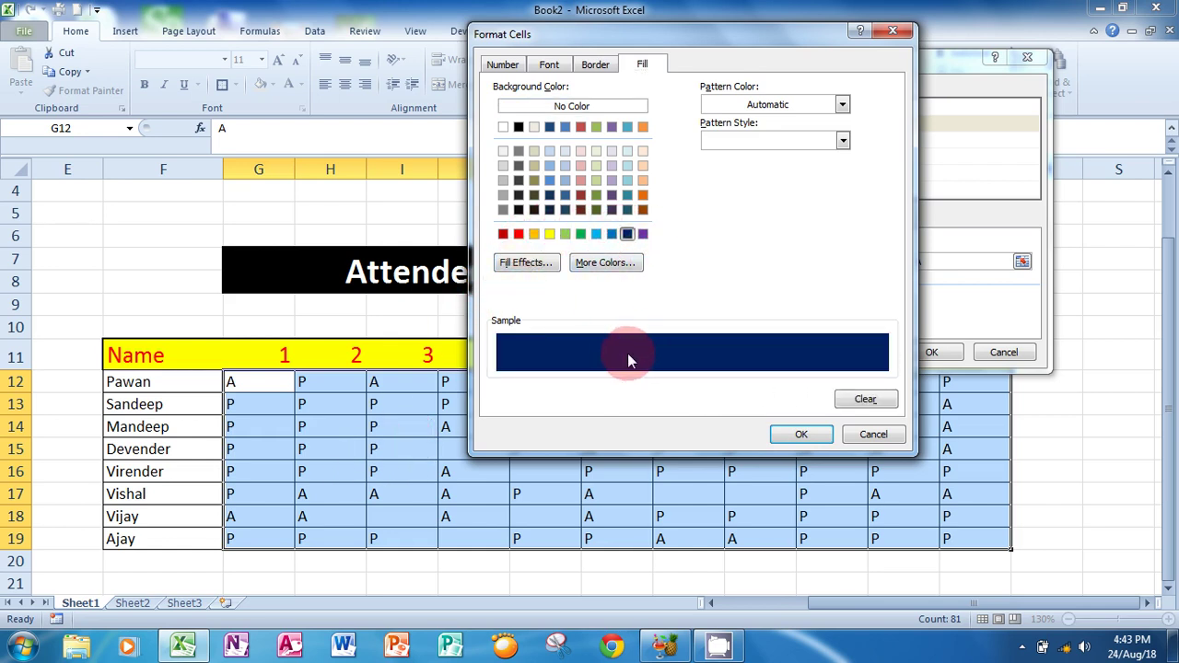
left_click(521, 235)
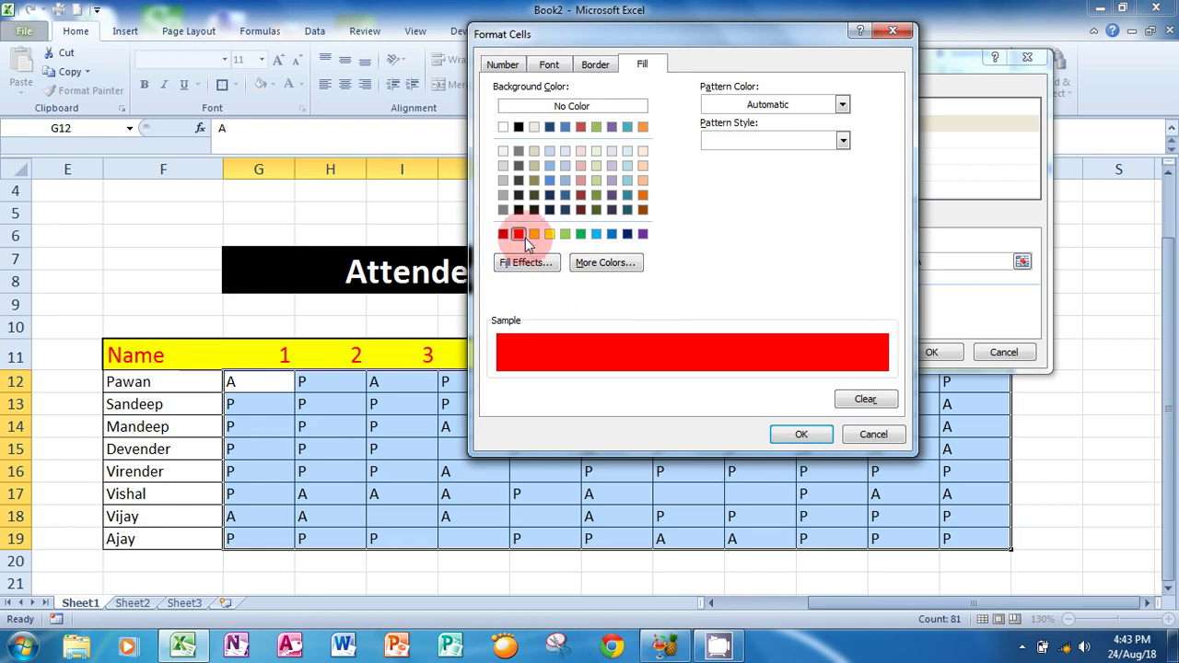
Step: Change the rule's font color to standard yellow, and apply the finished rule to the attendance cells
left_click(562, 68)
left_click(797, 208)
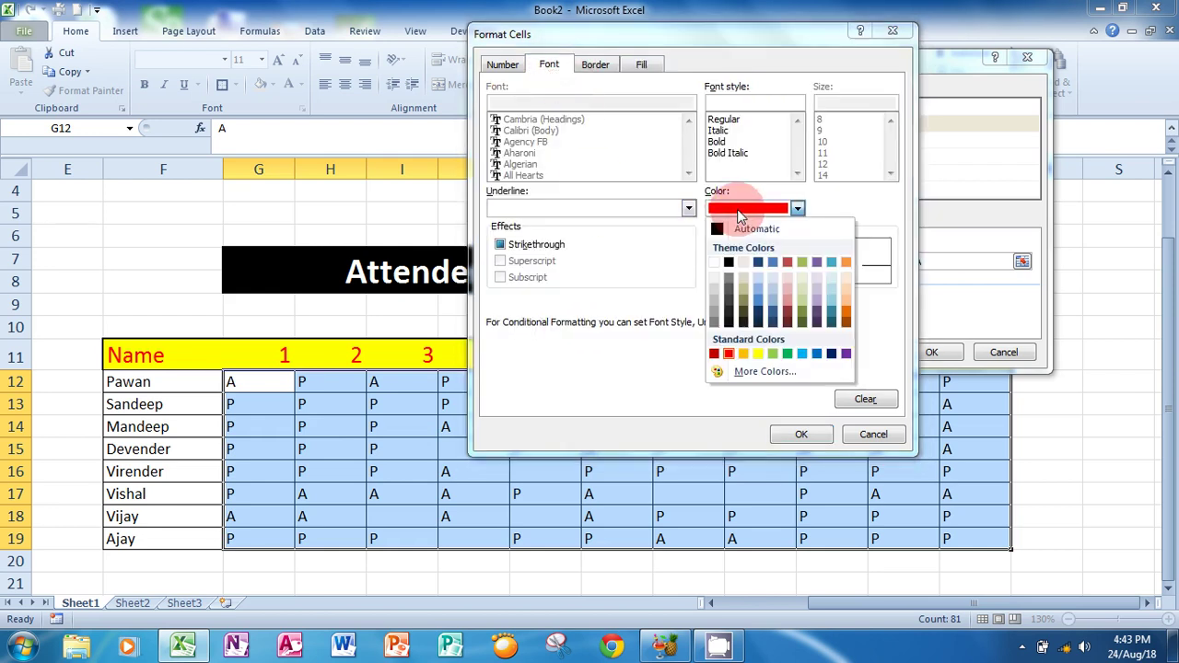
left_click(757, 354)
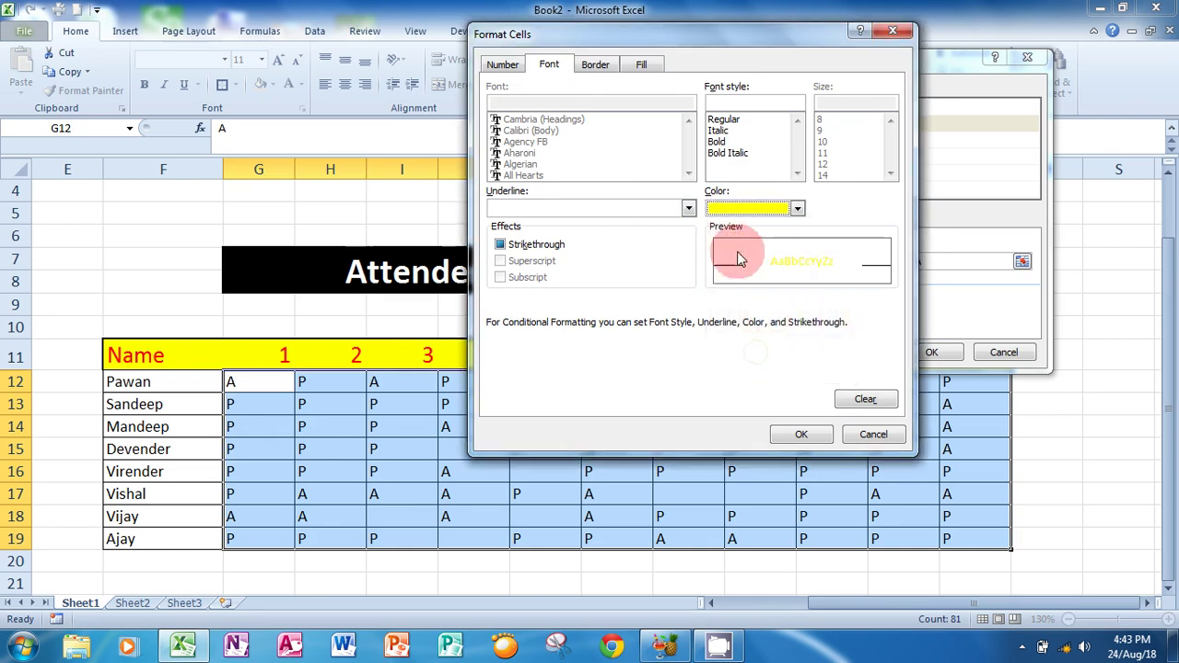
left_click(797, 432)
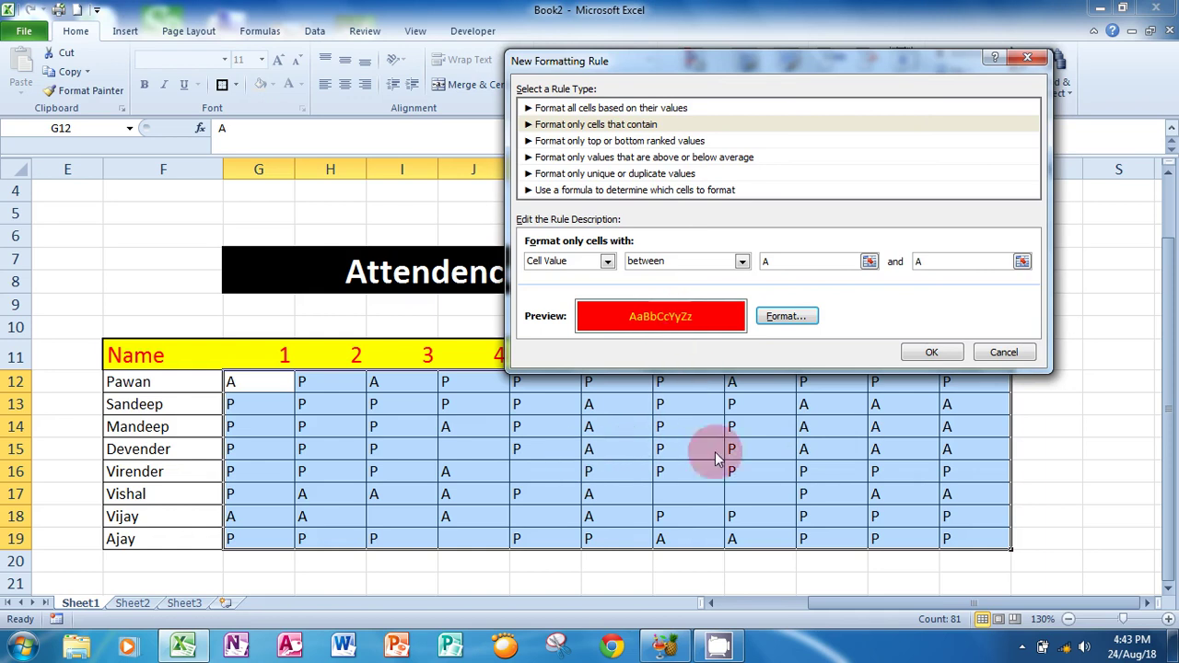
left_click(931, 355)
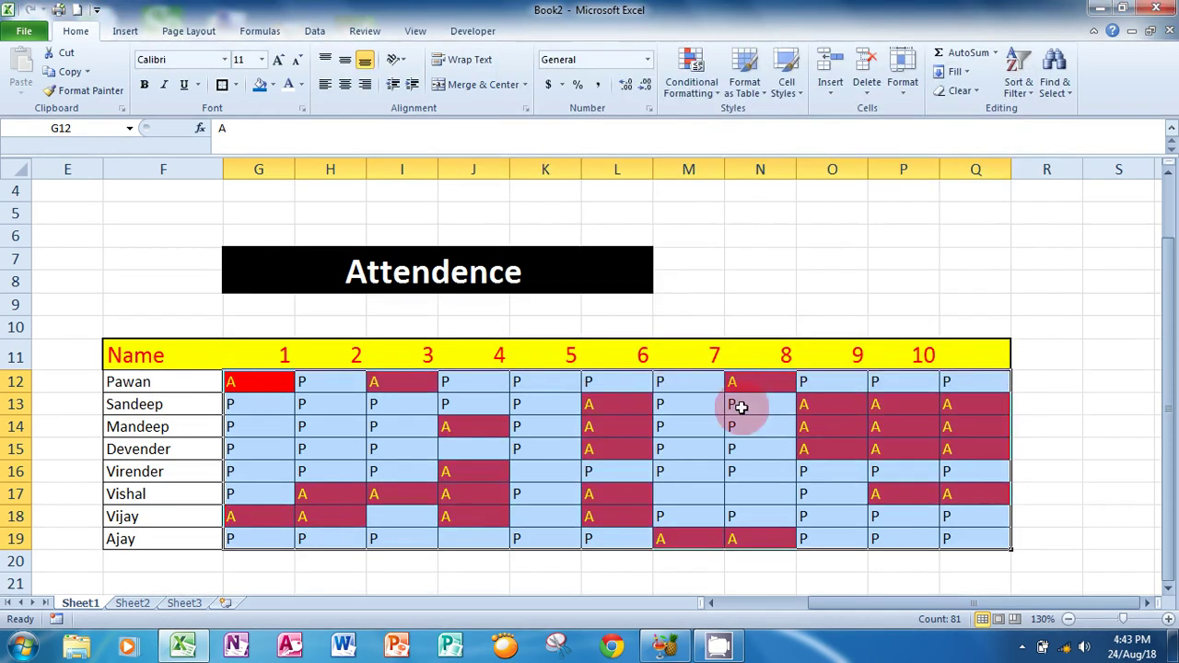
left_click(718, 448)
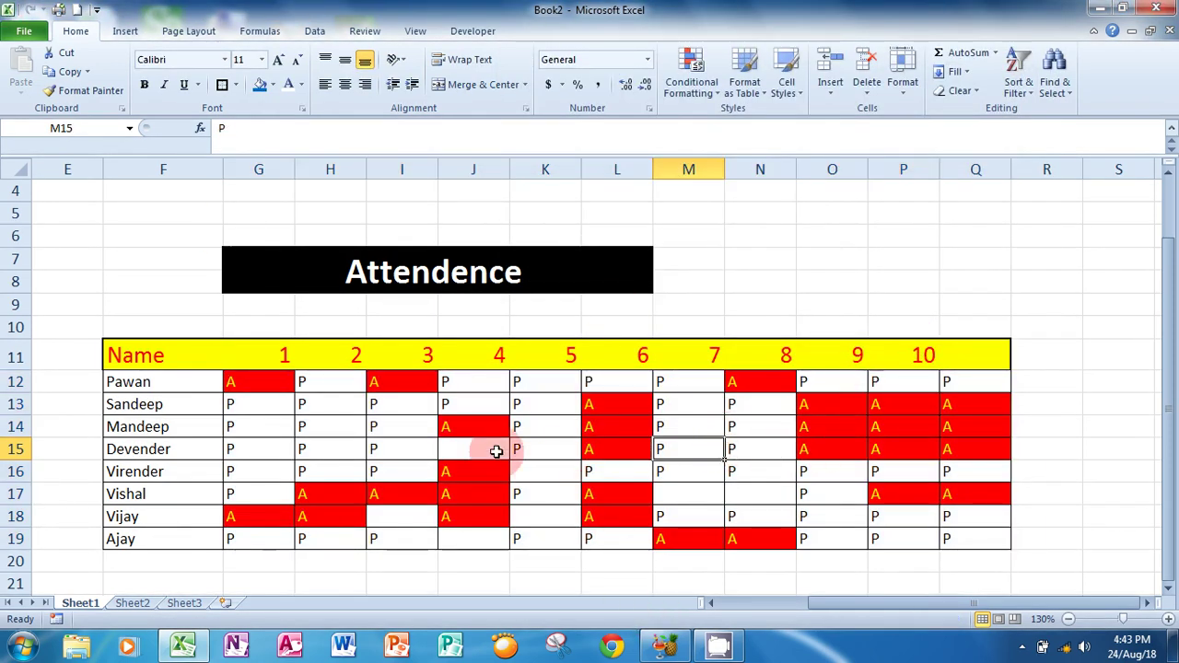
Step: Examine the formatting of the A entries across the attendance table, including cells I12 and J17
scroll(295, 320, "down", 1)
left_click(284, 315)
left_click(381, 313)
left_click(461, 361)
left_click(473, 419)
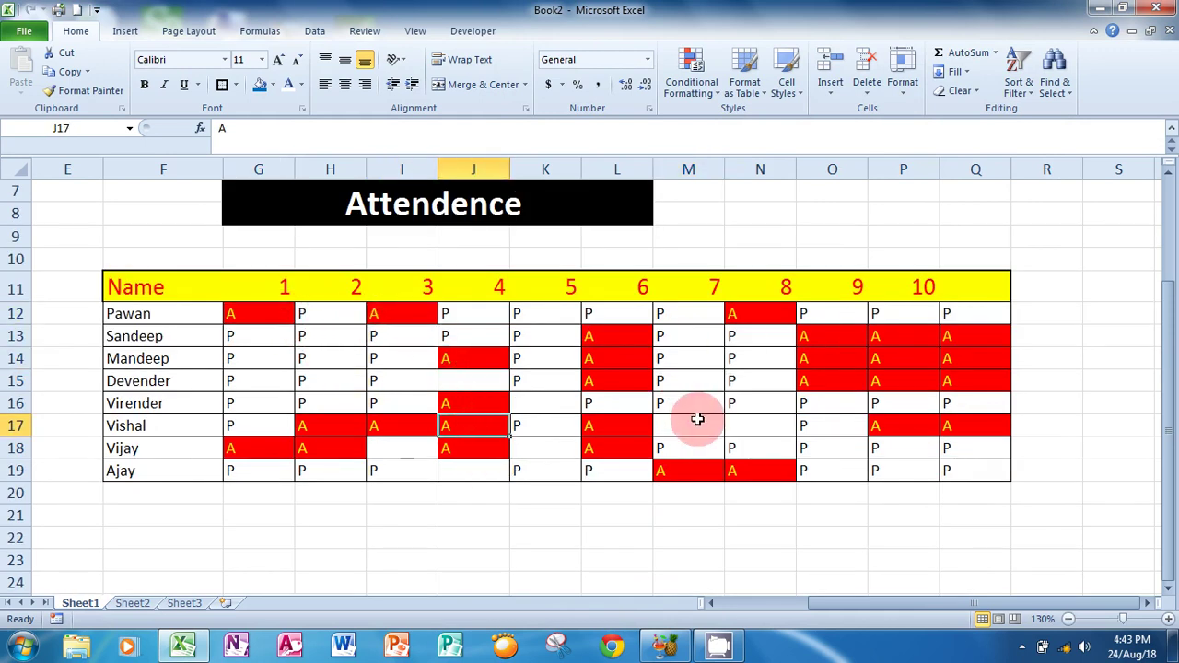
scroll(692, 407, "up", 2)
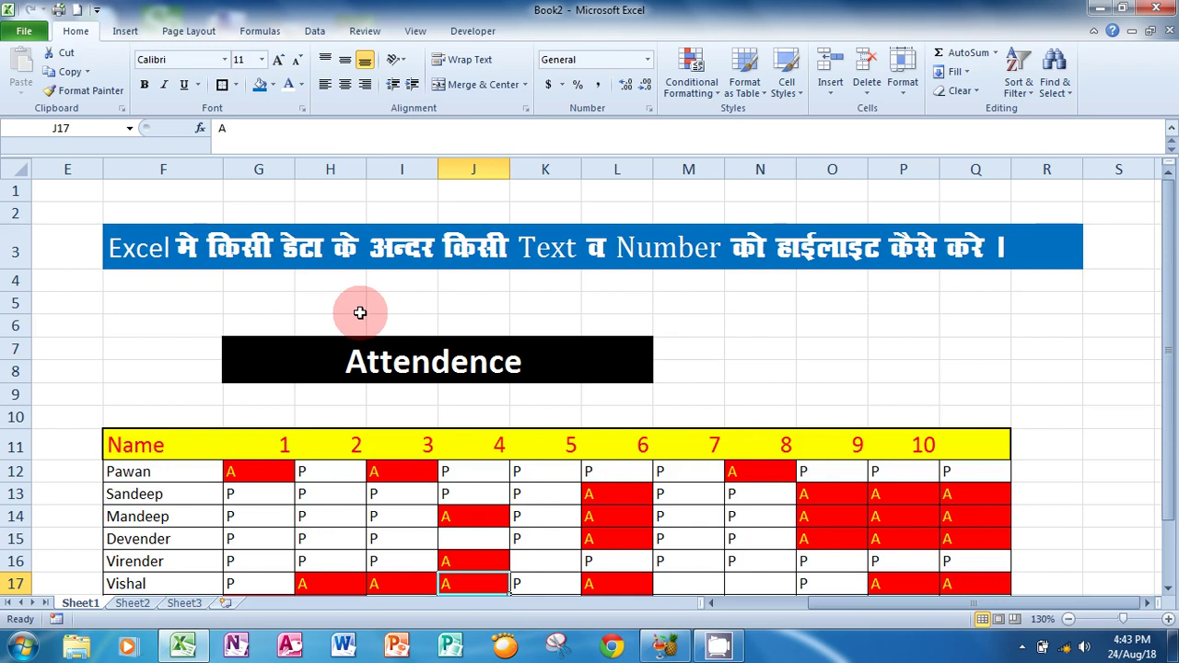
scroll(757, 280, "down", 1)
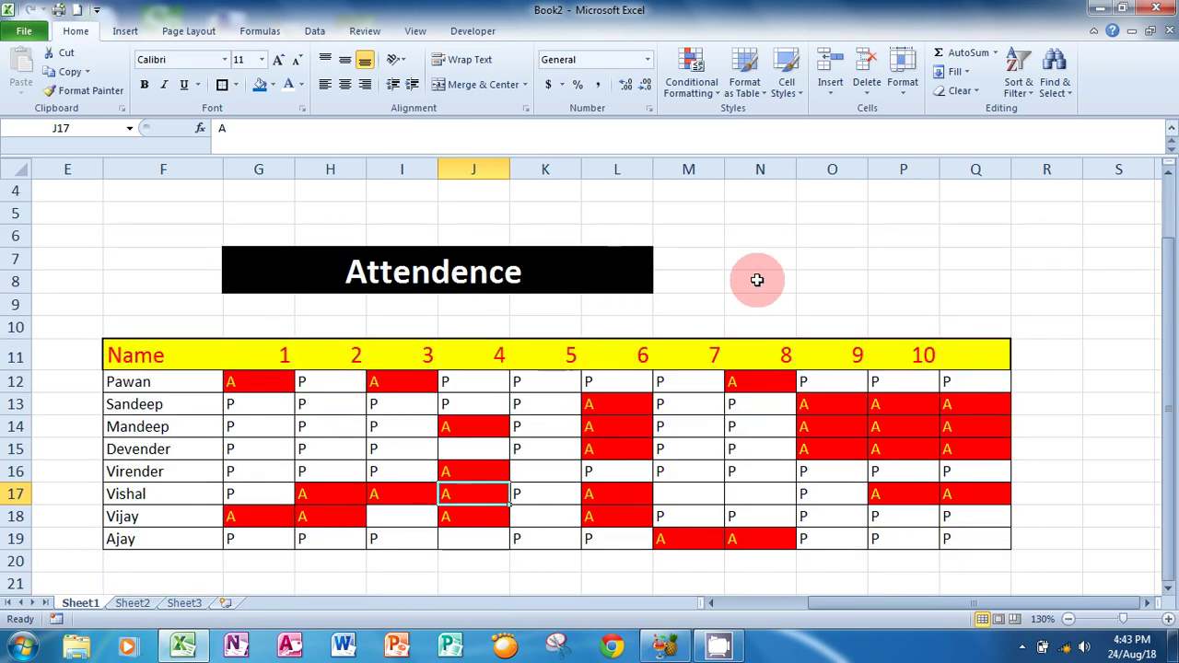
scroll(757, 279, "up", 1)
scroll(757, 280, "down", 1)
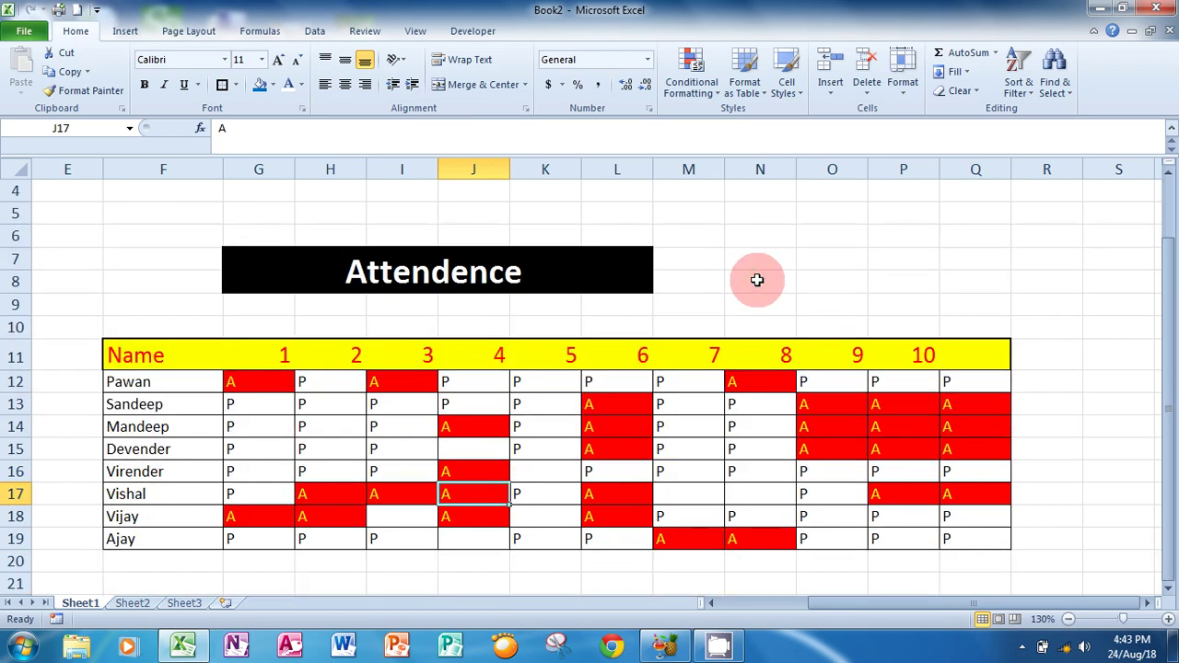